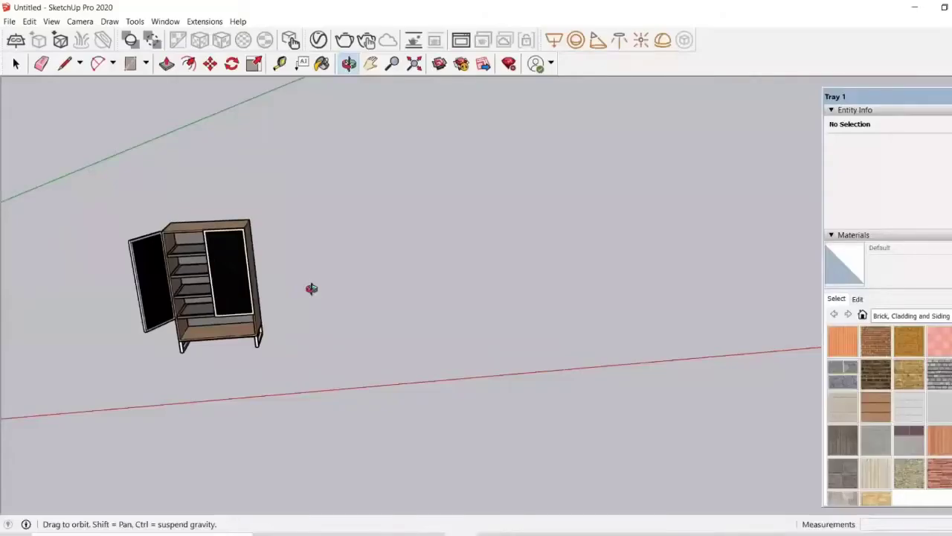
Draw a 3' wide rectangle on the ground beside the reference cabinet as the new cabinet's footprint
middle_drag(312, 288, 651, 231)
scroll(513, 298, up, 2)
middle_drag(521, 334, 647, 335)
scroll(607, 257, up, 3)
scroll(607, 258, down, 3)
middle_drag(506, 279, 260, 317)
middle_drag(417, 283, 331, 249)
click(131, 64)
click(471, 389)
middle_drag(567, 438, 316, 503)
text(3',1'6)
key(Return)
Extrude the footprint rectangle upward into a tall cabinet box, about as high as the reference cabinet
middle_drag(577, 358, 549, 436)
key(space)
click(530, 423)
key(p)
click(538, 416)
click(530, 261)
Offset the outline of the box's front face 3/4" inward to form the cabinet frame
middle_drag(567, 476, 707, 358)
middle_drag(506, 443, 587, 306)
double_click(587, 306)
key(f)
click(583, 233)
text(3/4)
key(Return)
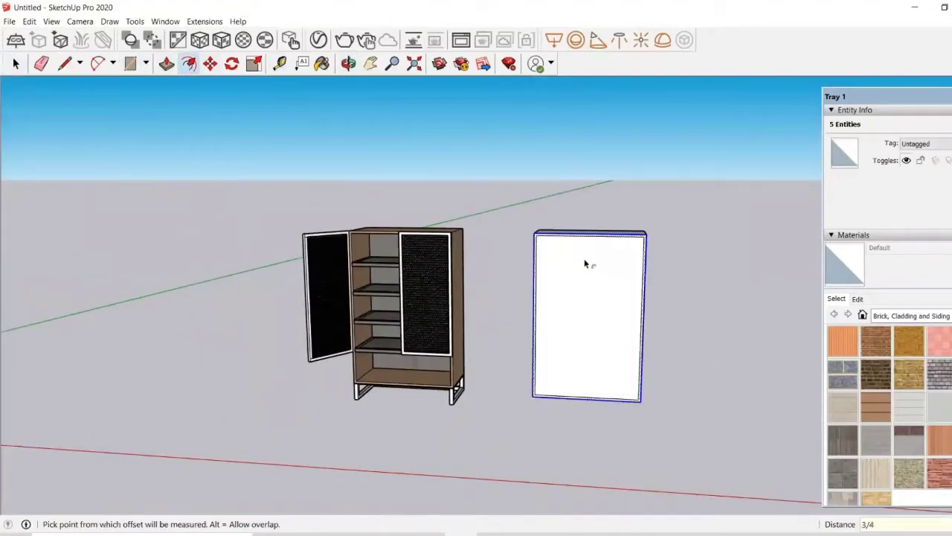
scroll(550, 253, up, 2)
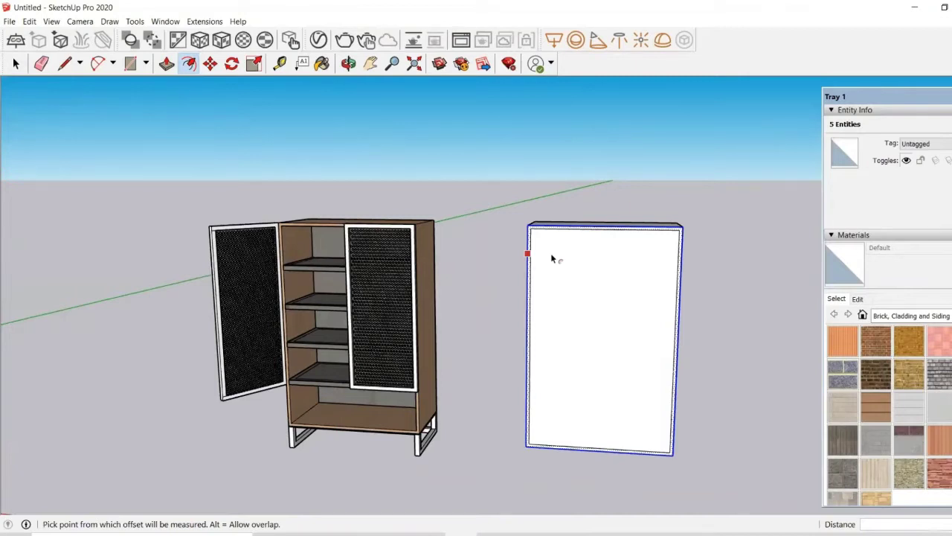
scroll(551, 253, up, 1)
key(space)
click(622, 478)
click(609, 495)
click(189, 64)
click(618, 492)
key(Escape)
scroll(606, 491, up, 2)
scroll(595, 493, down, 1)
Try placing horizontal guides 10" apart up the front face, starting from its lower edge
middle_drag(641, 478, 623, 424)
click(280, 65)
click(627, 444)
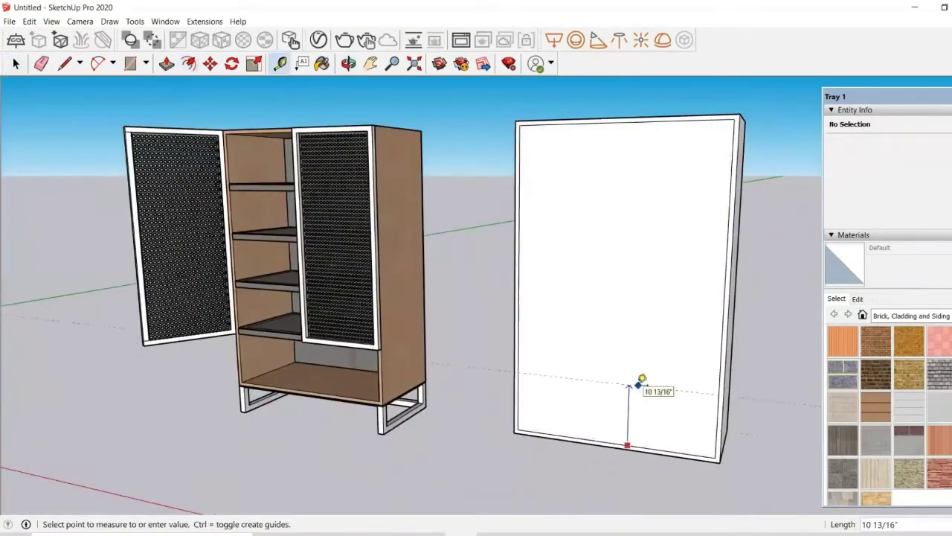
text(101)
key(Return)
click(642, 390)
text(10)
key(Return)
click(645, 333)
text(10)
key(Return)
click(653, 273)
click(655, 212)
click(653, 211)
click(652, 149)
middle_drag(623, 315, 573, 367)
click(571, 375)
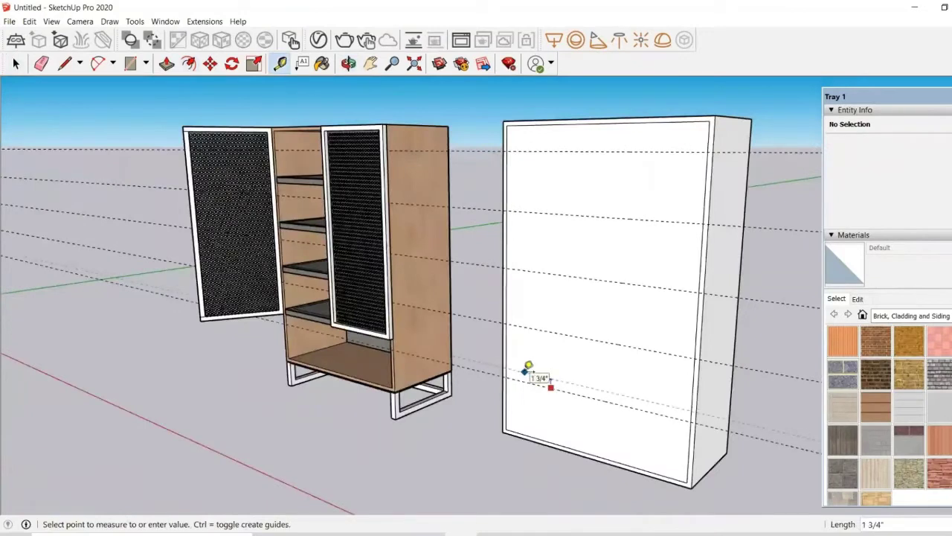
key(Escape)
Place four pairs of horizontal shelf guides down the front face from its upper edge, each pair about 1/2" apart
click(584, 124)
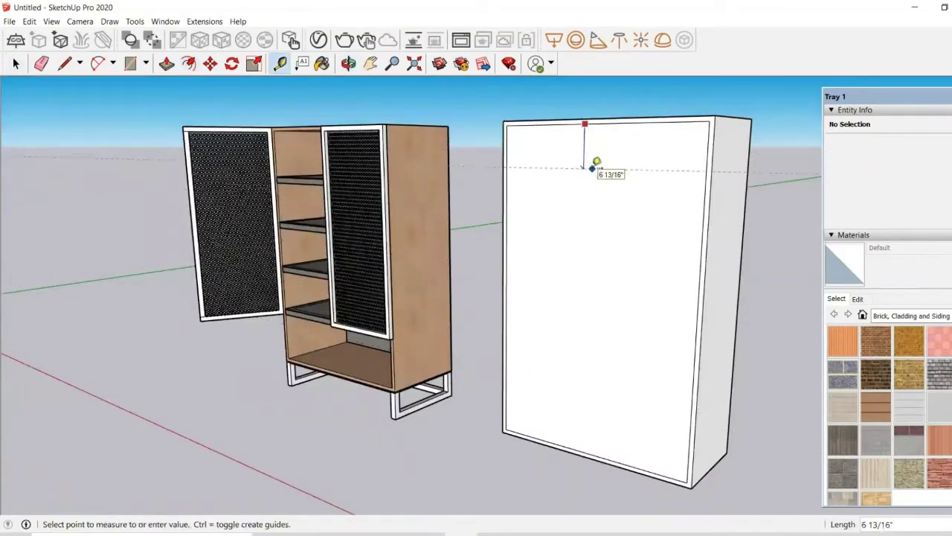
click(598, 190)
click(599, 190)
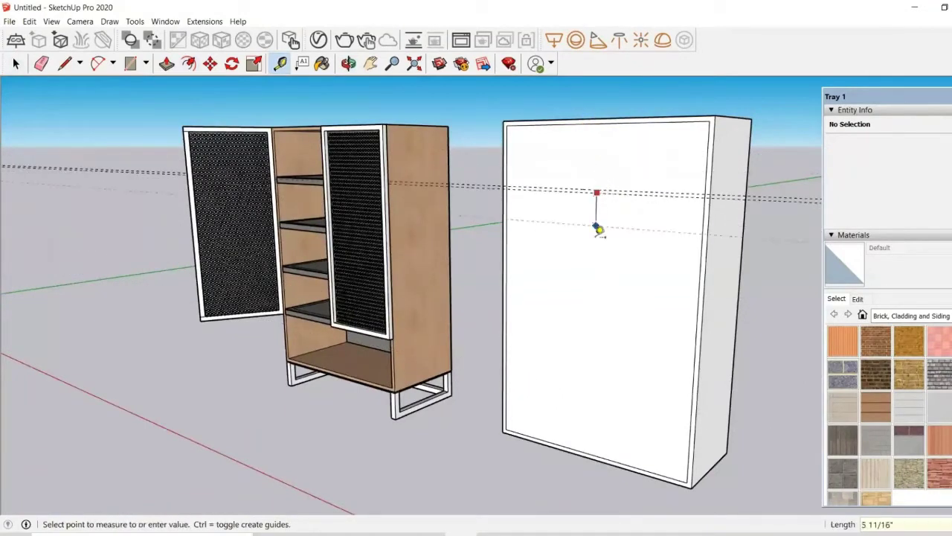
click(599, 251)
click(602, 256)
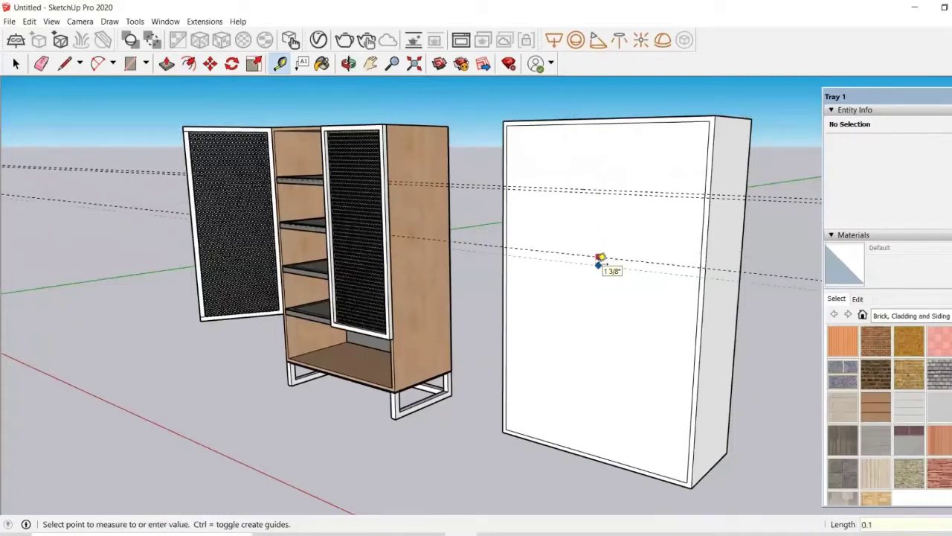
click(605, 323)
click(607, 325)
click(612, 325)
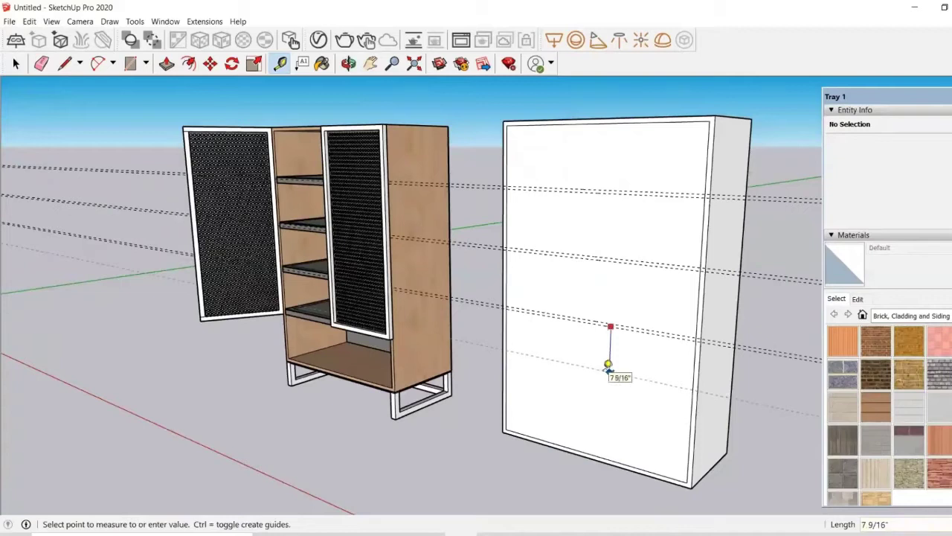
click(617, 388)
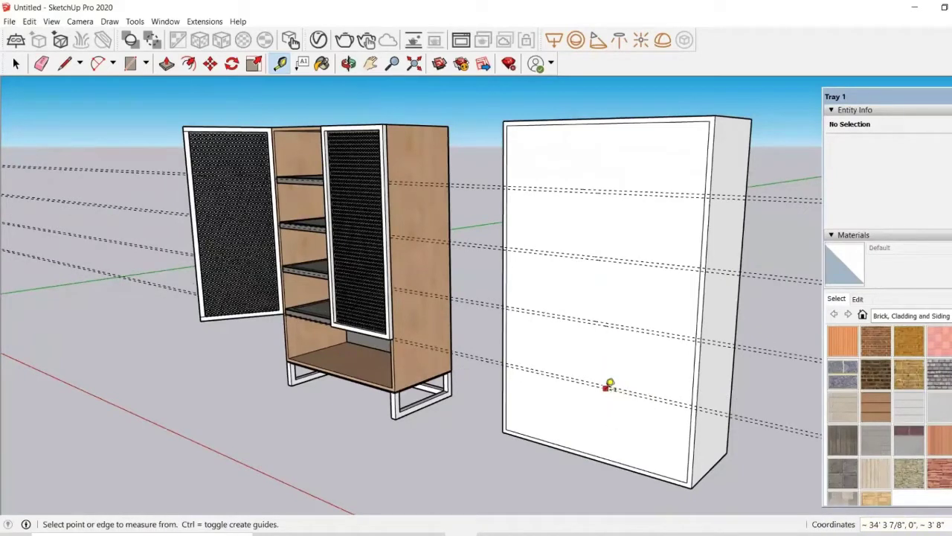
Place a vertical guide through the middle of the front face, offset from its side edge to the upper edge's midpoint
middle_drag(573, 360, 707, 227)
click(707, 226)
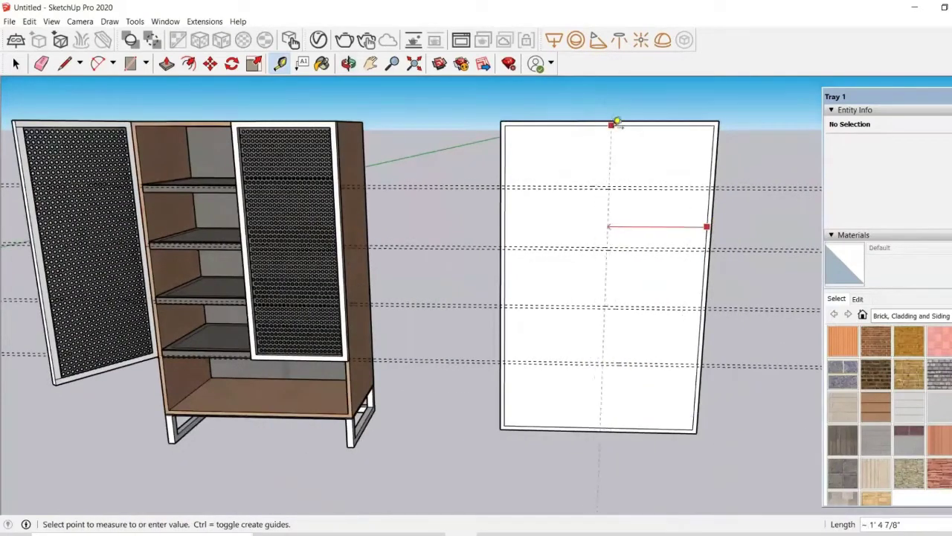
click(609, 124)
click(608, 259)
click(282, 67)
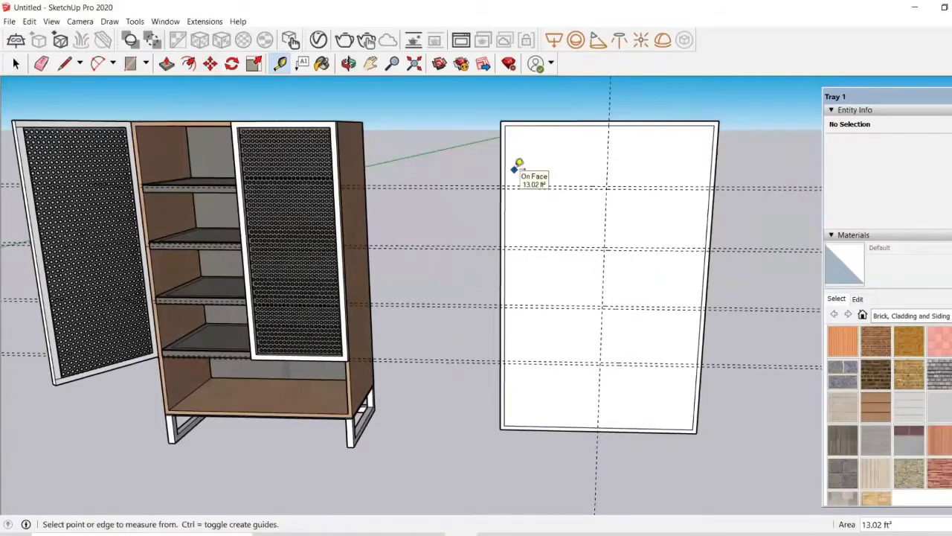
Select the inner front face and place a vertical guide on the side of the box close to its back edge
key(space)
click(559, 214)
middle_drag(560, 215, 370, 325)
key(t)
click(720, 245)
click(718, 248)
middle_drag(724, 249, 585, 239)
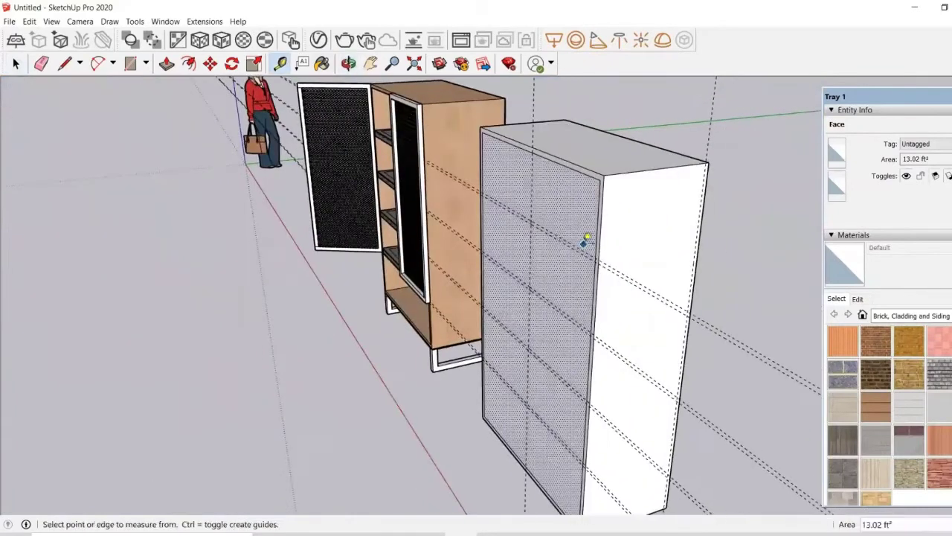
Try pushing the whole inner front face back 1' 3 7/16" to the rear guide to hollow out the box
key(p)
click(585, 239)
click(698, 128)
middle_drag(504, 295, 714, 313)
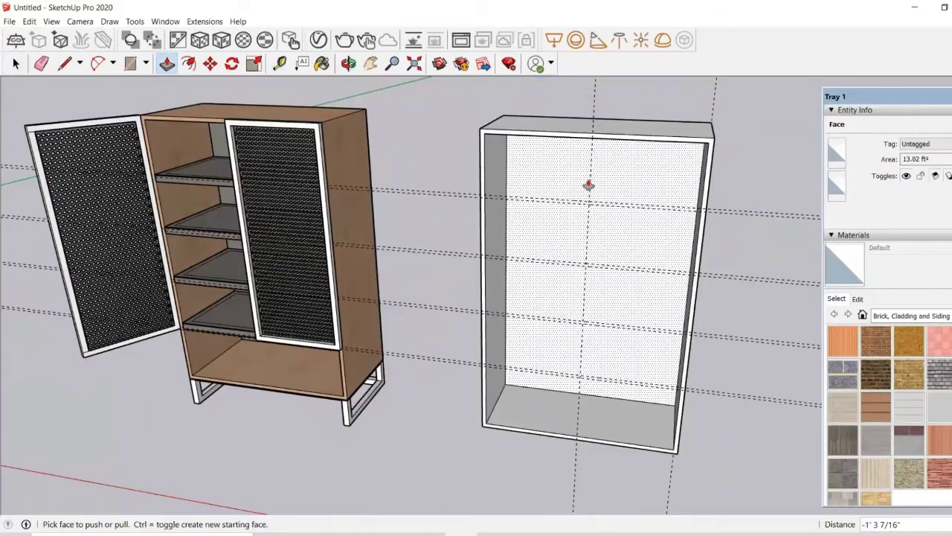
Draw four thin shelf rectangles about 1/2" high across the inner front face, between the paired guides
key(r)
scroll(484, 195, up, 3)
click(485, 195)
scroll(484, 195, down, 2)
click(768, 215)
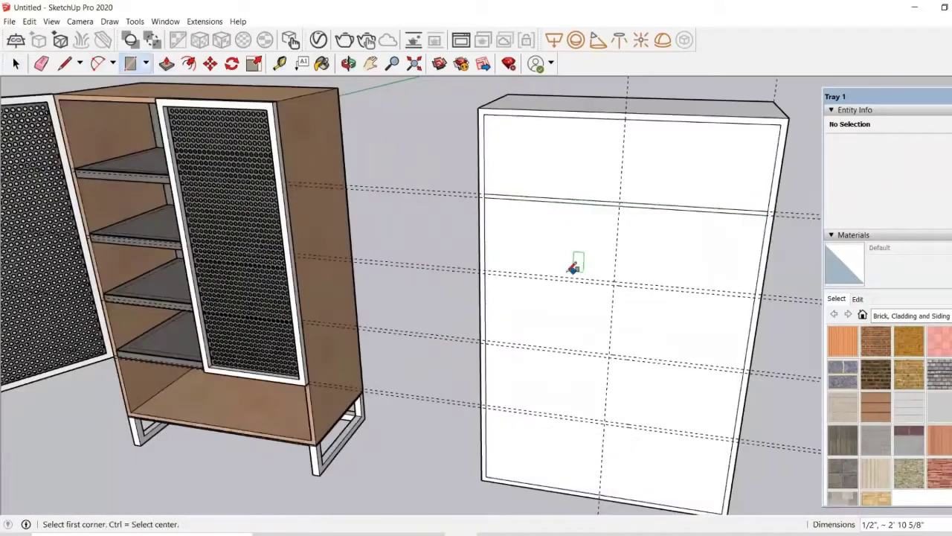
click(484, 270)
click(753, 294)
click(485, 332)
click(748, 364)
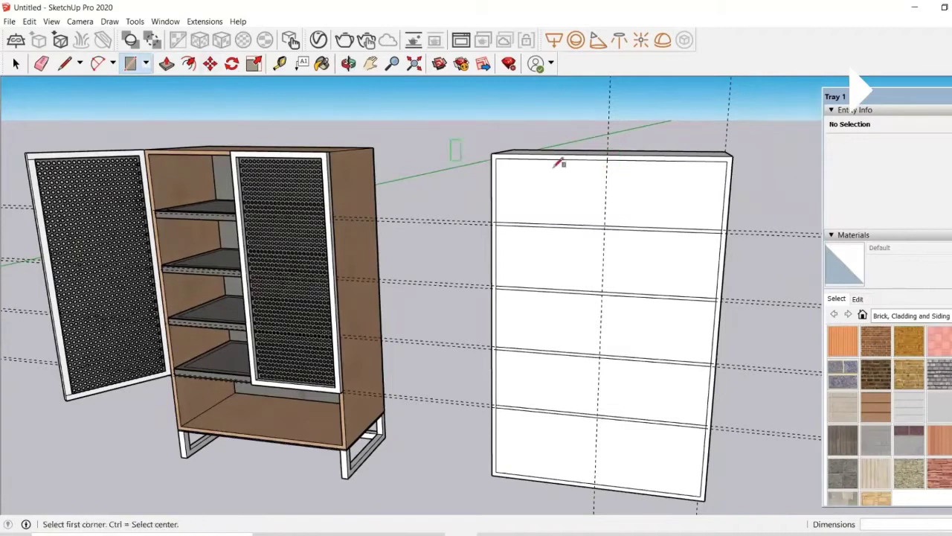
Draw a rectangle over the right half of the upper four compartments, from the center guide down to the lowest shelf
click(608, 157)
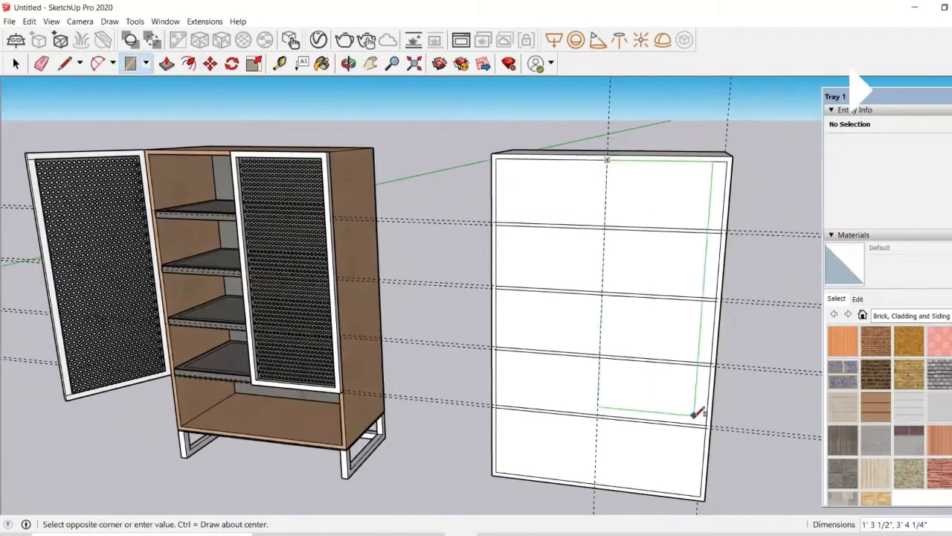
click(708, 425)
click(189, 63)
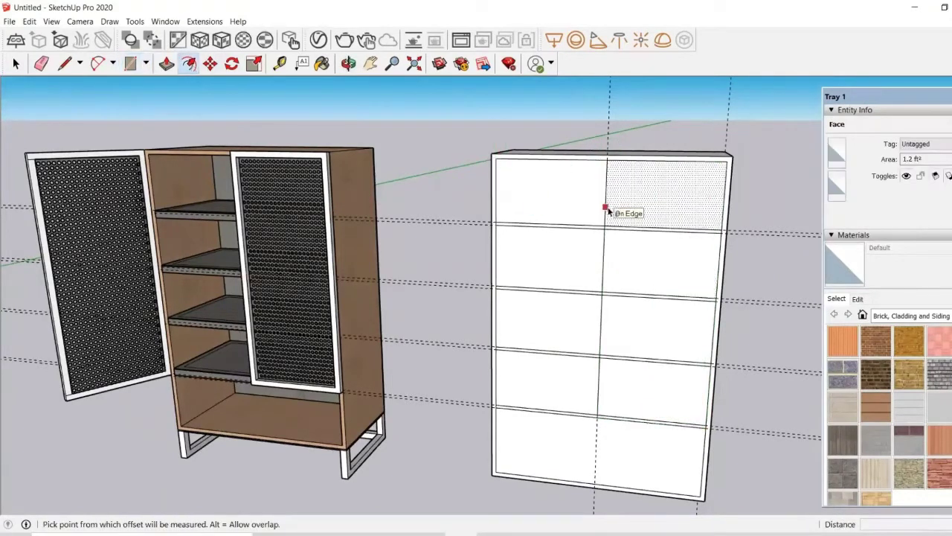
key(space)
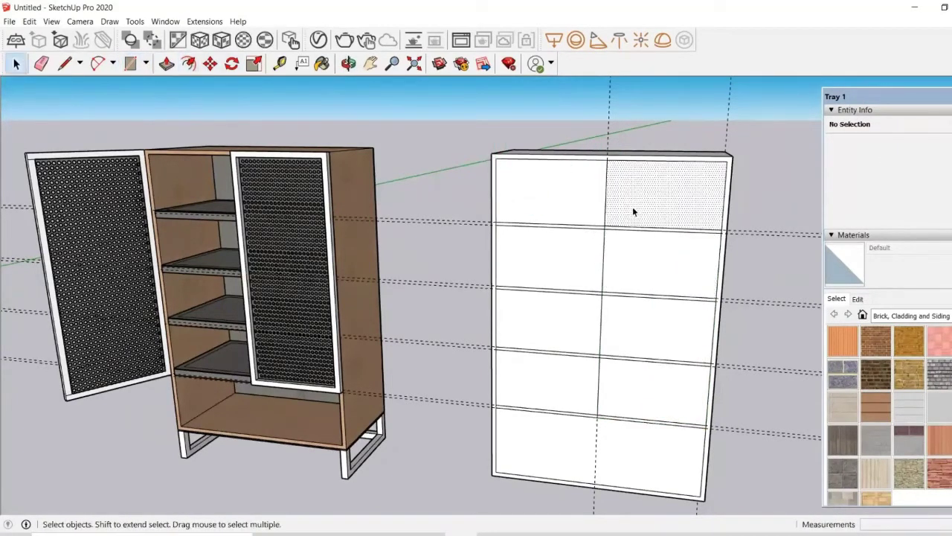
Select the nine compartment faces and push the bottom compartment's face back 1' 3 7/16" to the rear guide
click(632, 207)
middle_drag(632, 207, 573, 238)
shift+click(534, 215)
shift+click(537, 262)
shift+click(629, 288)
shift+click(626, 353)
shift+click(539, 331)
shift+click(539, 390)
shift+click(619, 415)
shift+click(591, 474)
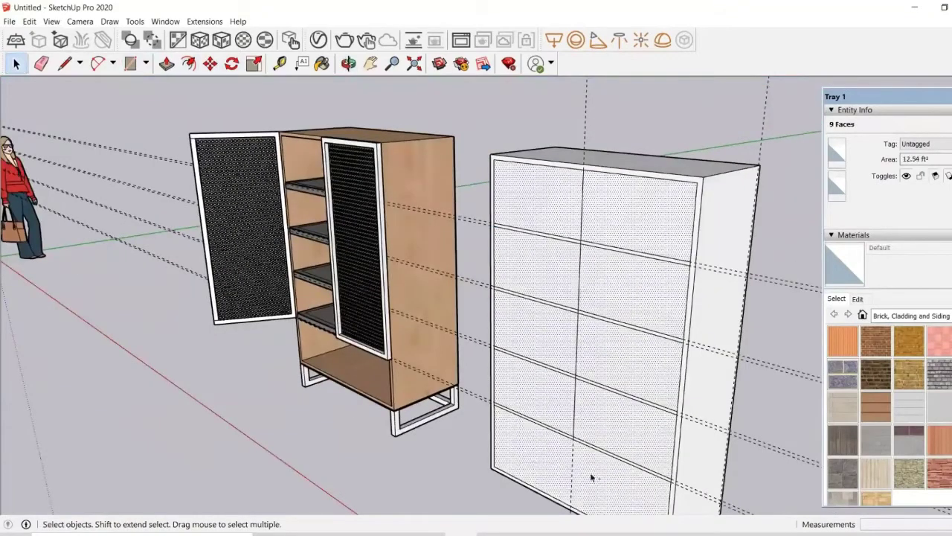
key(p)
click(591, 472)
click(761, 152)
Push the four right-hand compartment faces above the lowest shelf back 1' 3 7/16" to the rear guide
click(629, 428)
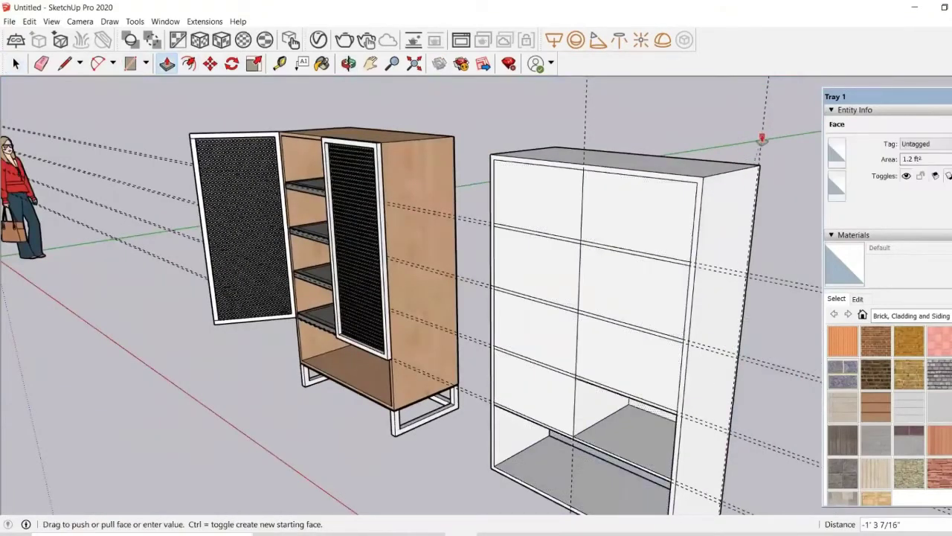
click(763, 140)
click(631, 360)
click(761, 121)
click(675, 266)
click(767, 106)
click(655, 220)
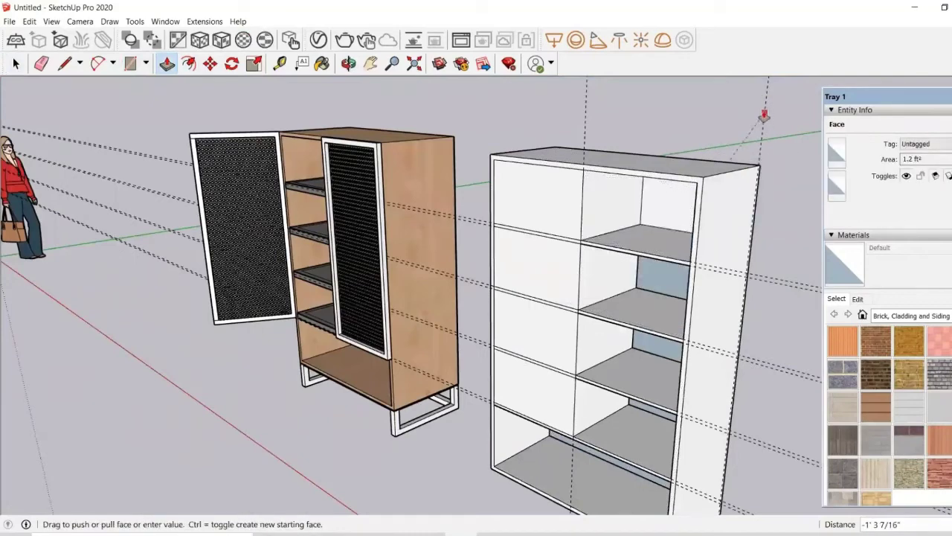
click(764, 116)
Push the four left-hand compartment faces back 1' 3 7/16" to match the right-hand ones
click(561, 199)
click(763, 128)
double_click(538, 270)
double_click(536, 332)
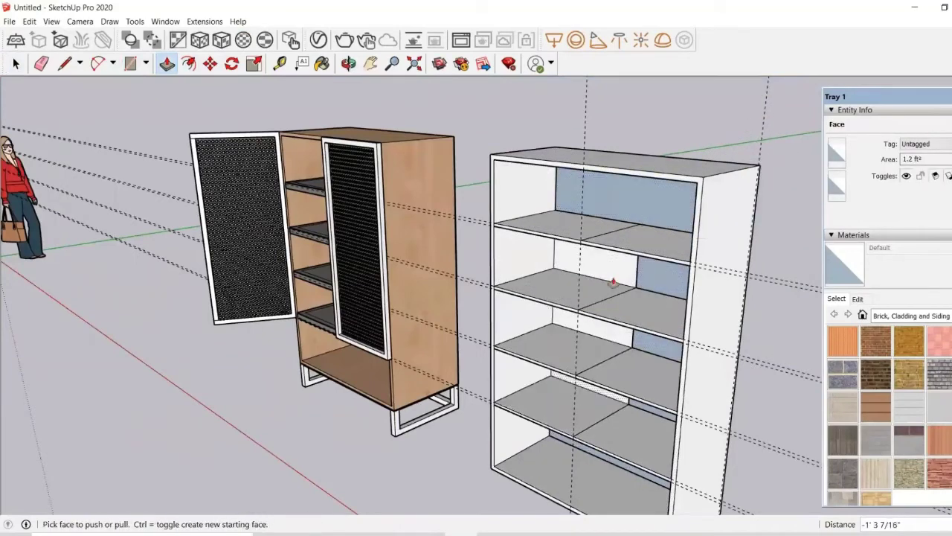
double_click(544, 384)
Reverse the cabinet's blue back-panel face so its front side faces into the compartments
middle_drag(557, 365, 696, 404)
key(space)
right_click(632, 203)
click(707, 313)
Try drawing a door rectangle from the upper edge's midpoint to the right end of the lowest shelf
middle_drag(616, 450, 580, 414)
middle_drag(570, 327, 619, 357)
click(130, 63)
click(596, 158)
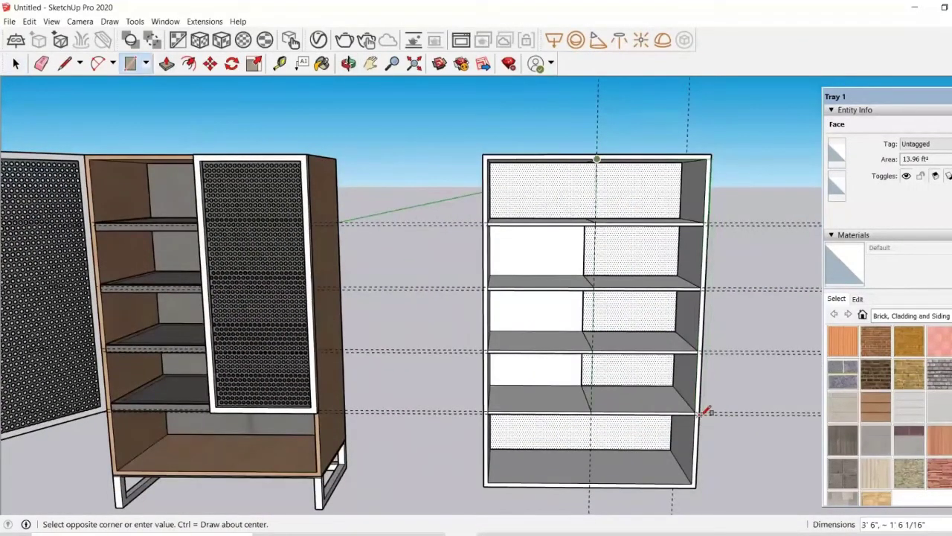
click(707, 410)
key(ctrl+z)
Erase the leftover center dividing lines on the back panel and the upper surfaces of the shelves
middle_drag(659, 168, 610, 187)
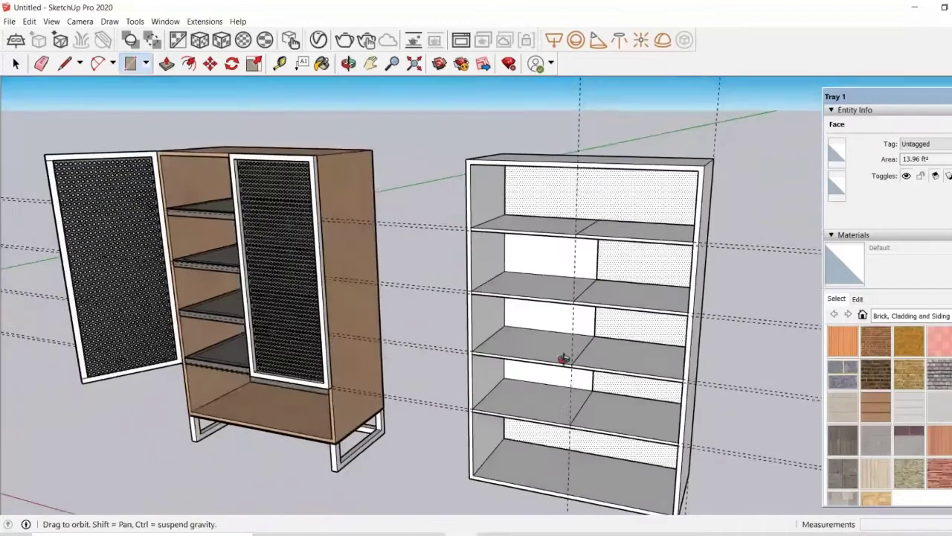
scroll(601, 208, up, 4)
key(e)
click(584, 237)
click(585, 320)
key(ctrl+z)
click(583, 318)
drag(584, 315, 600, 372)
Erase the remaining center lines on the undersides of the cabinet top and shelves
scroll(595, 468, down, 3)
mouse_move(601, 459)
middle_down()
mouse_move(537, 276)
mouse_move(588, 315)
middle_up()
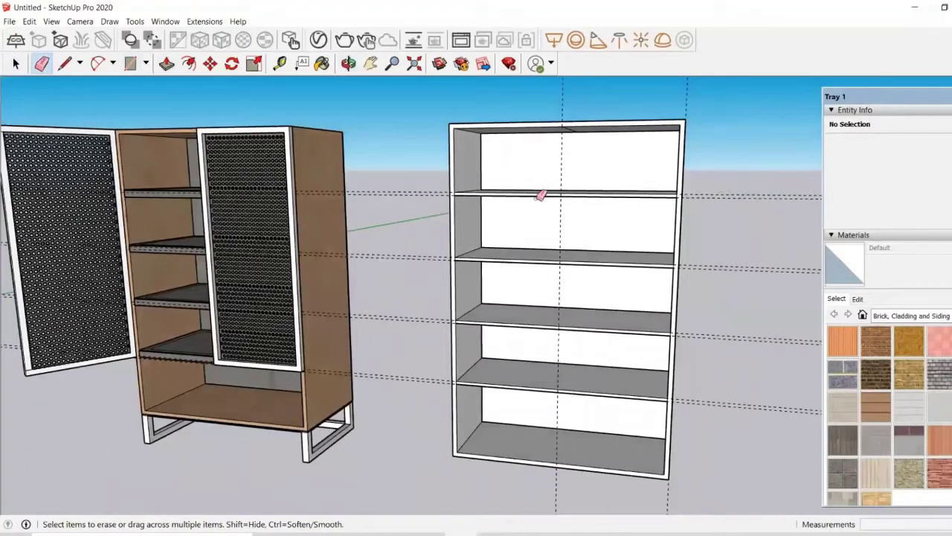
middle_drag(587, 232, 583, 190)
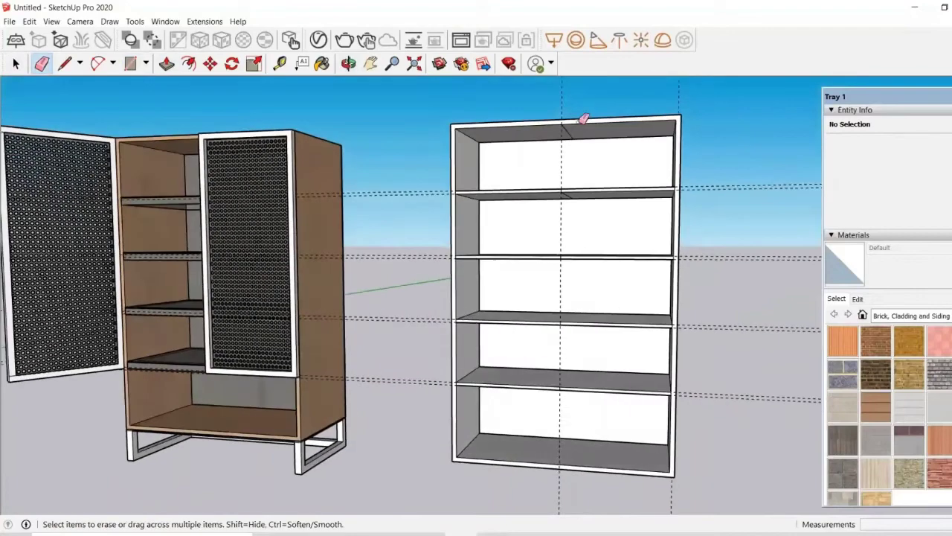
scroll(581, 119, up, 3)
middle_drag(555, 226, 556, 175)
middle_drag(572, 353, 519, 327)
scroll(571, 482, down, 2)
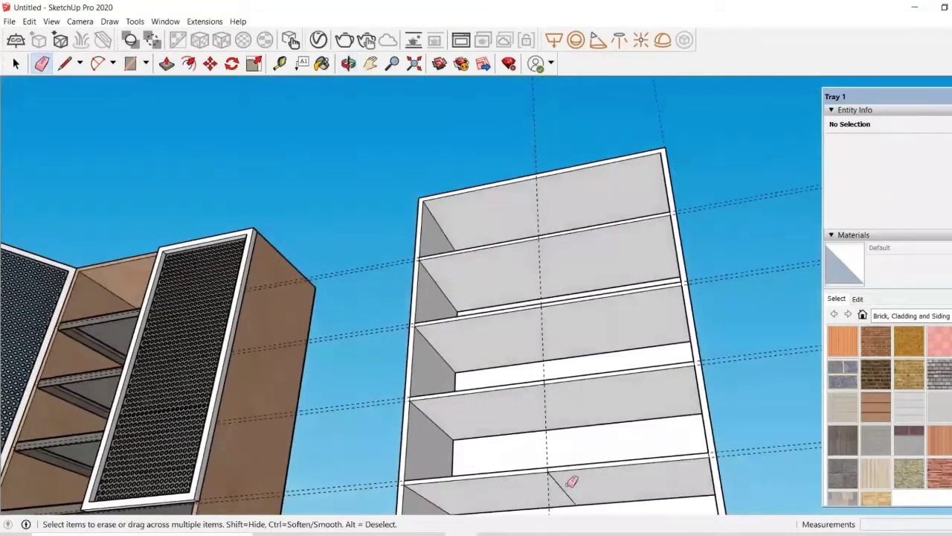
scroll(480, 387, down, 3)
mouse_move(472, 389)
middle_down()
mouse_move(542, 451)
mouse_move(491, 453)
mouse_move(485, 393)
mouse_move(497, 345)
middle_up()
scroll(532, 448, down, 1)
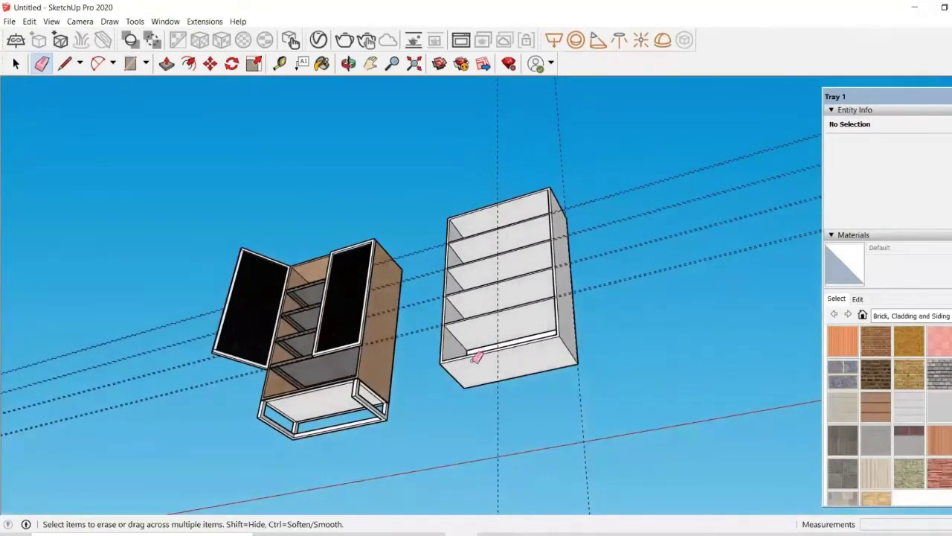
Try offsetting the outline of the cabinet's underside 0.5" inward
scroll(473, 362, up, 2)
key(space)
key(f)
click(586, 338)
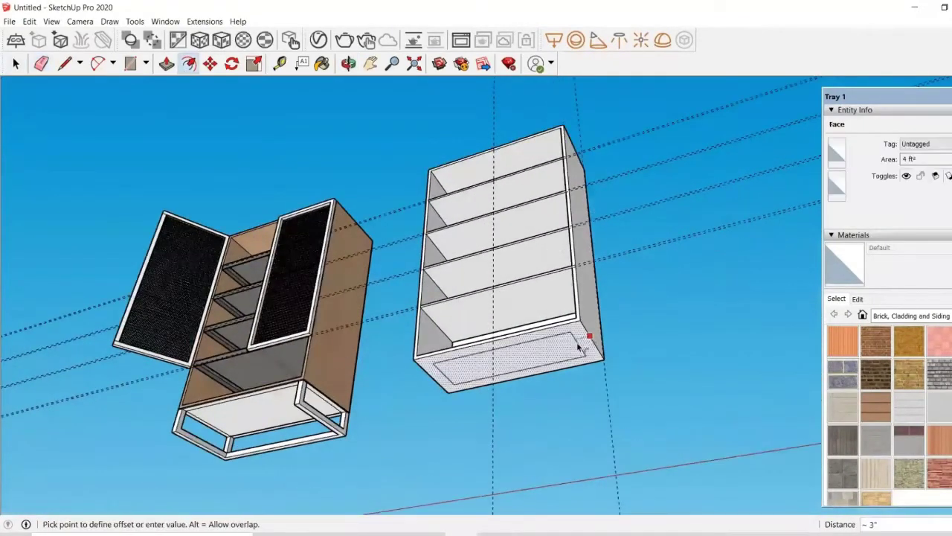
text(.5)
key(Return)
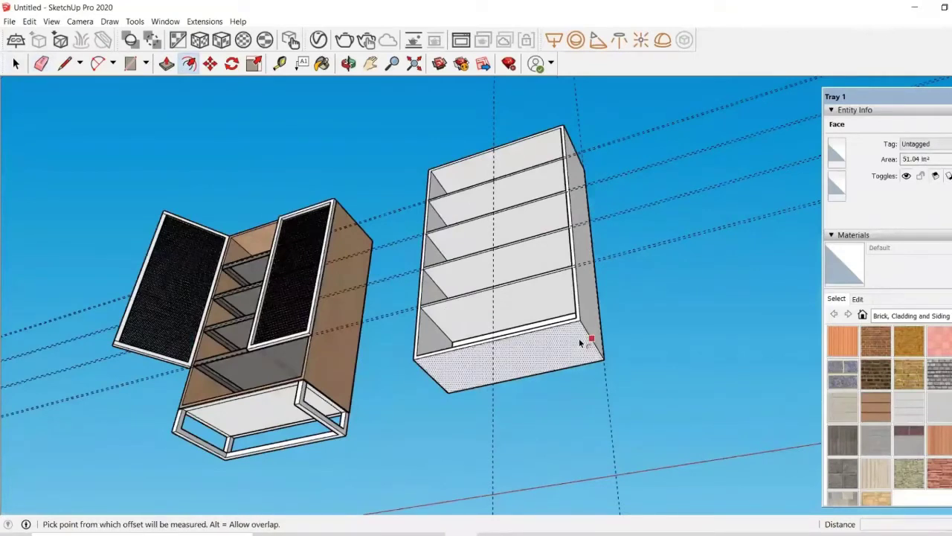
Offset the outline of the cabinet's underside 1" inward for the leg frame
click(586, 339)
text(1)
key(Return)
scroll(580, 327, up, 3)
click(584, 325)
key(Escape)
Draw lines from the offset corners to the outer edges of the underside, marking off a 1" square at each corner
key(l)
click(579, 320)
middle_drag(578, 320, 565, 213)
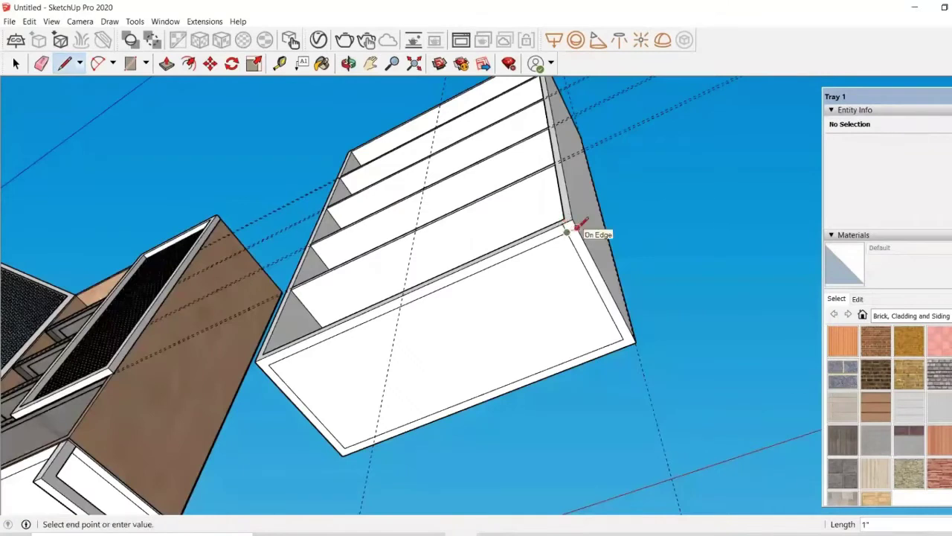
scroll(344, 454, up, 3)
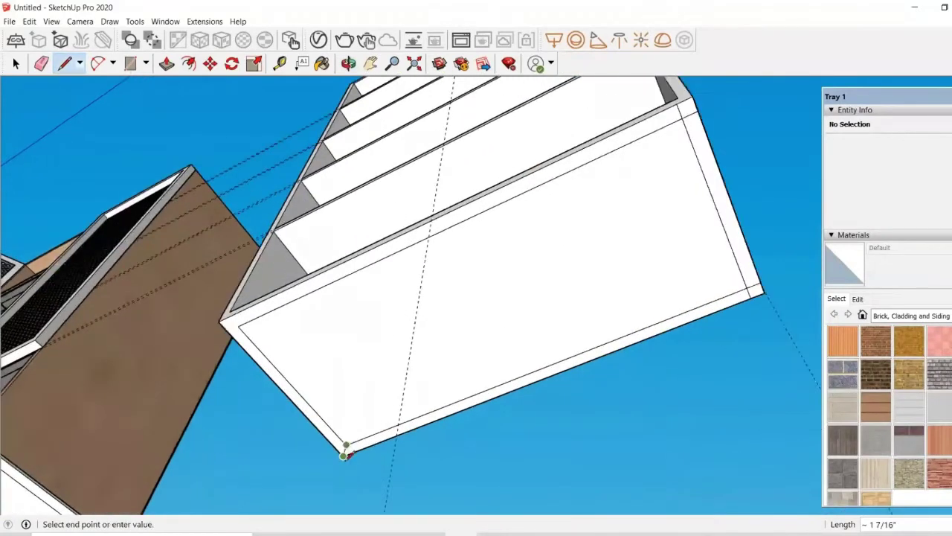
click(353, 451)
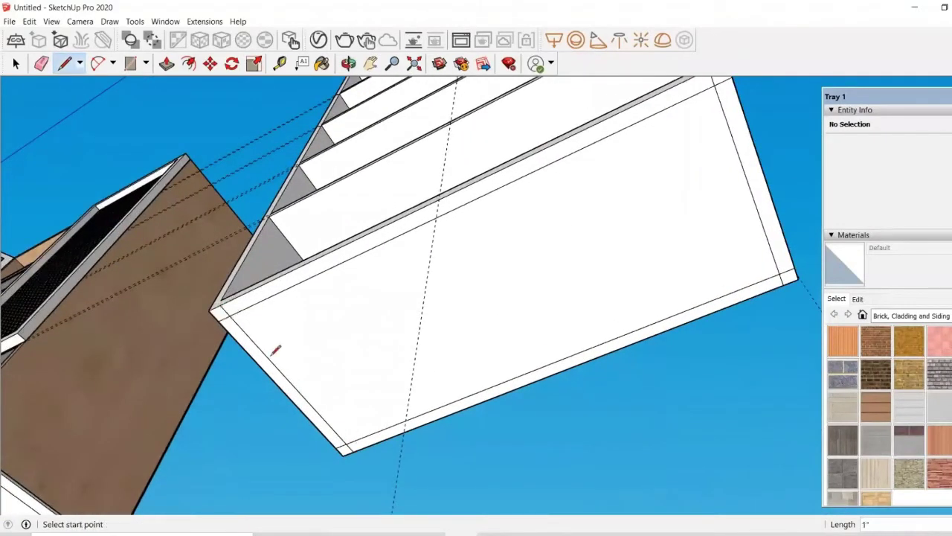
scroll(276, 349, down, 5)
key(space)
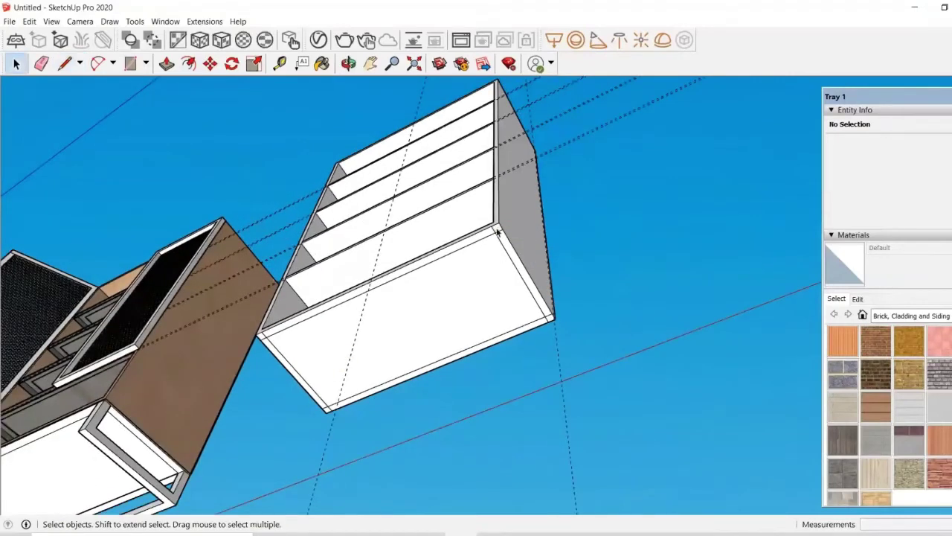
Extrude the four corner squares on the cabinet's underside 12" downward to form the legs
click(498, 238)
key(p)
drag(498, 238, 495, 277)
text(12)
key(Return)
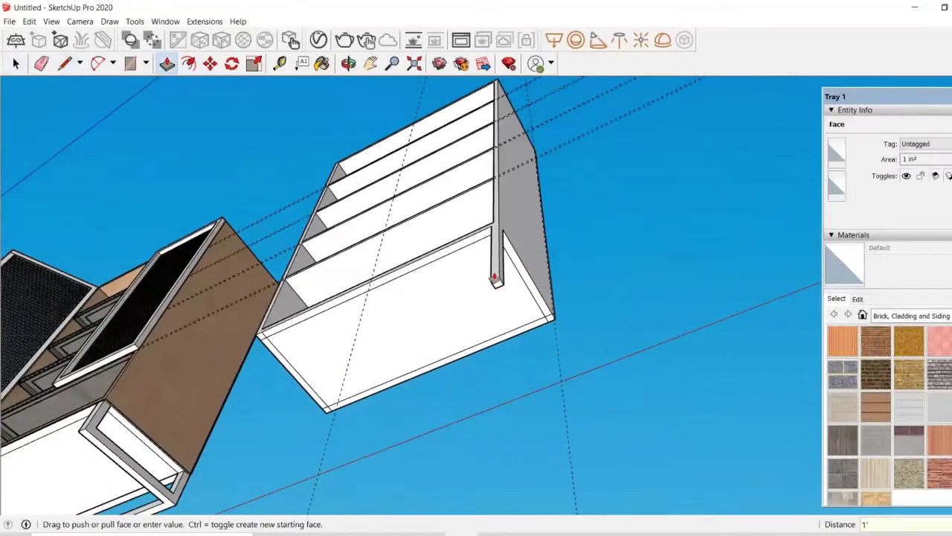
click(551, 321)
click(497, 287)
click(262, 337)
click(497, 286)
click(328, 408)
click(233, 400)
Place a guide just above the foot of the legs and draw lines across the legs' inner faces along it
middle_drag(353, 398, 334, 533)
key(t)
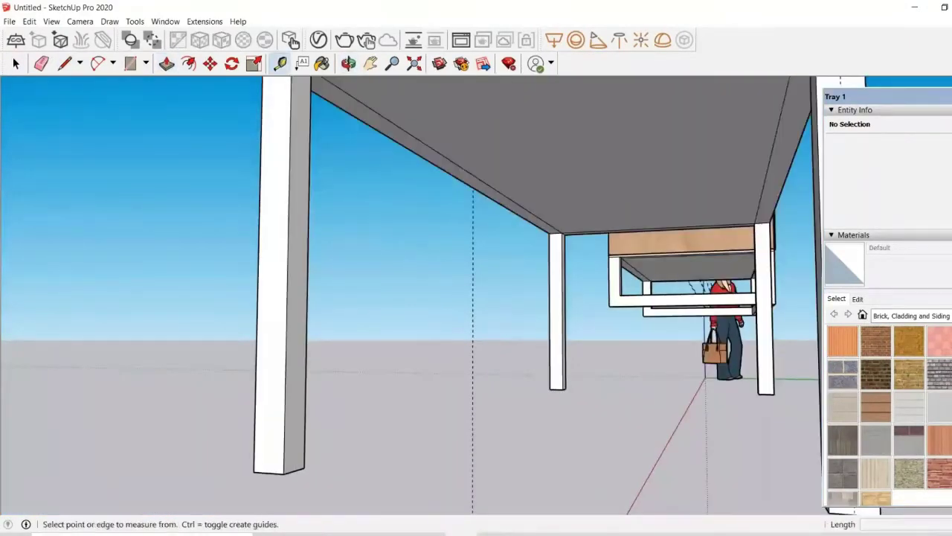
click(295, 469)
click(296, 438)
key(l)
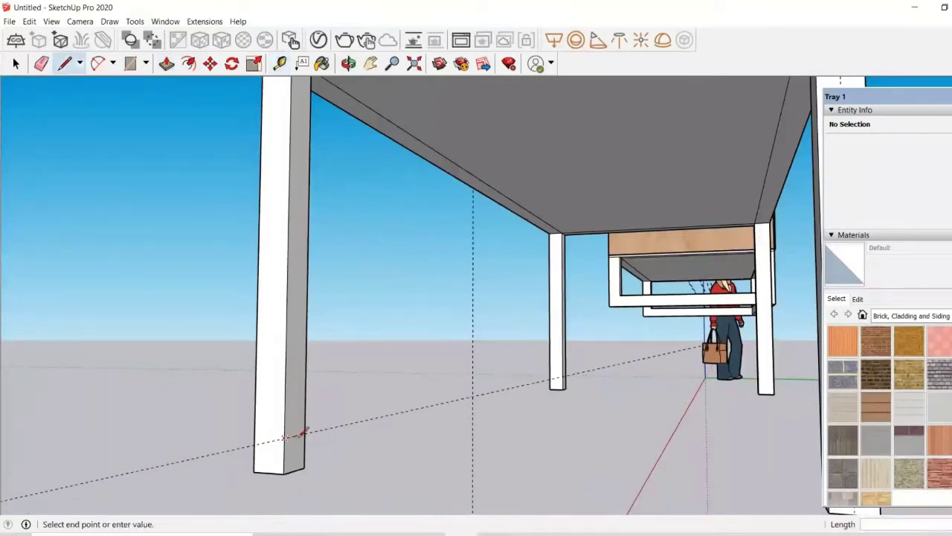
scroll(300, 434, up, 5)
click(394, 406)
click(408, 403)
key(space)
scroll(413, 405, down, 4)
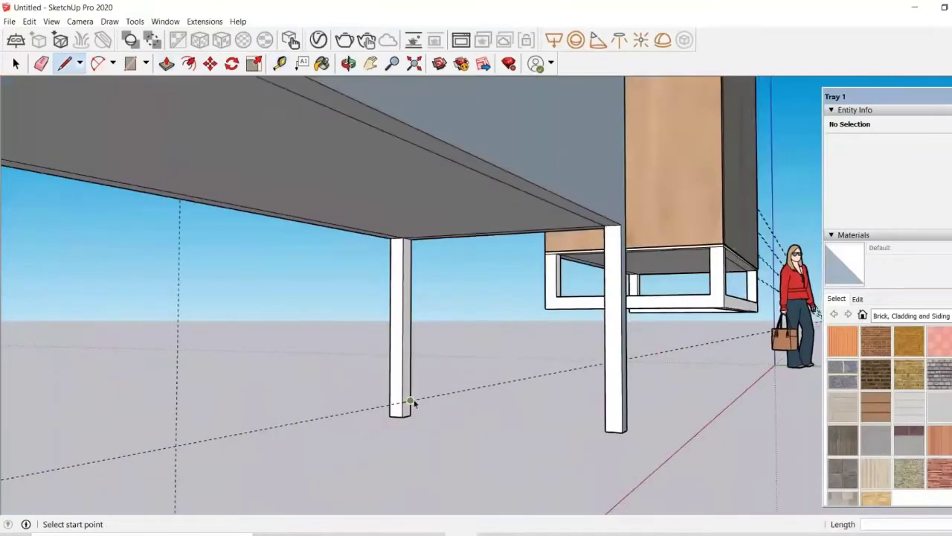
Extend the marked lower leg faces to the opposite legs, forming a bottom rail on each side of the base
key(p)
click(407, 411)
click(612, 426)
scroll(439, 426, down, 4)
click(215, 465)
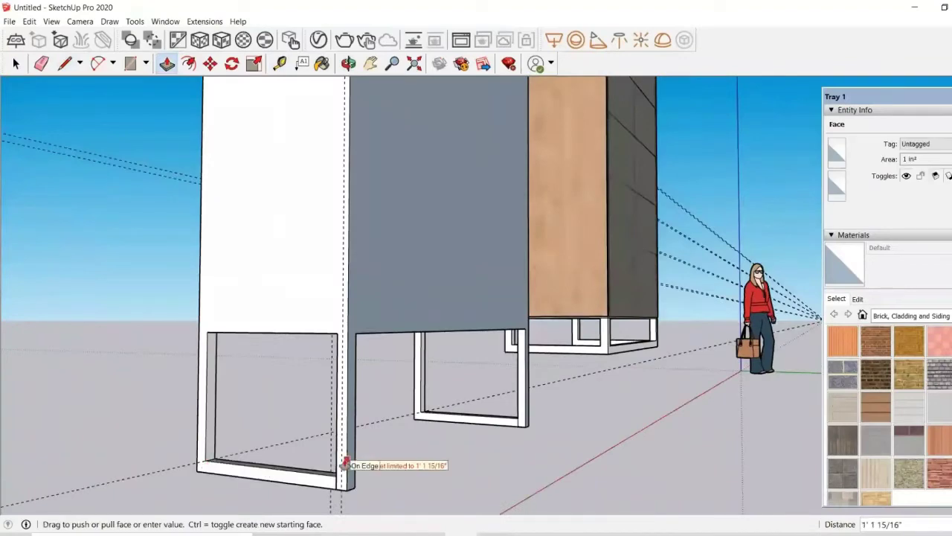
click(345, 462)
Measure half the cabinet's width from the center guide to the side panel to size the doors
middle_drag(342, 414, 161, 319)
middle_drag(357, 340, 409, 395)
scroll(410, 395, down, 3)
middle_drag(357, 376, 470, 371)
key(t)
click(435, 255)
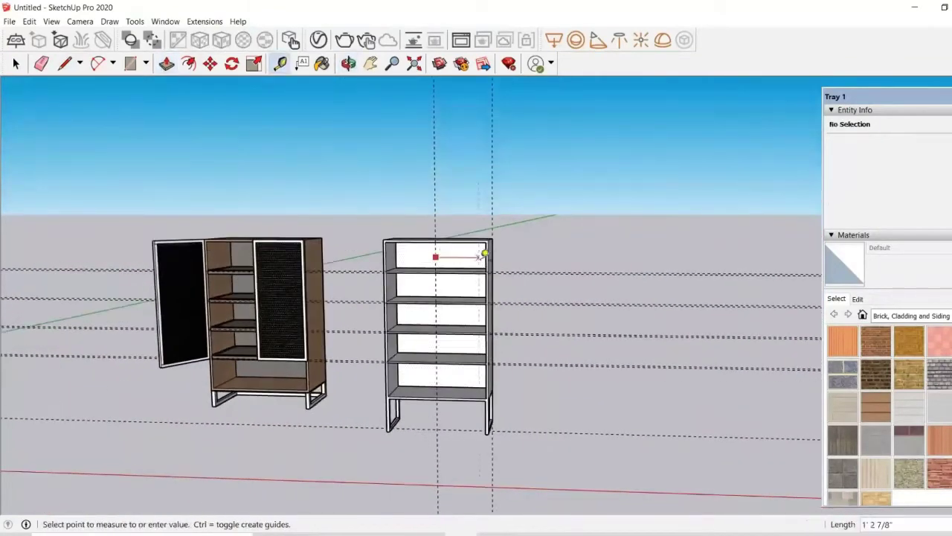
scroll(483, 254, up, 2)
click(486, 254)
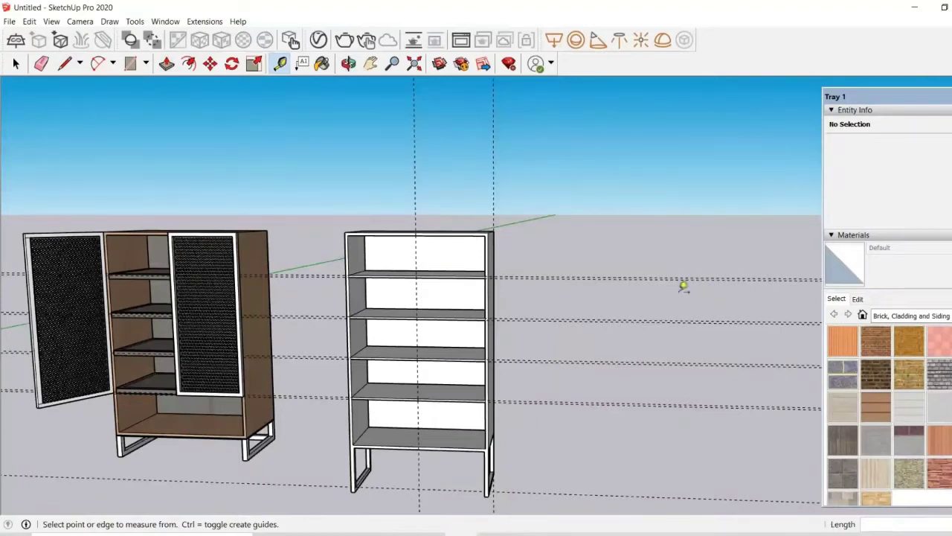
middle_drag(467, 291, 420, 224)
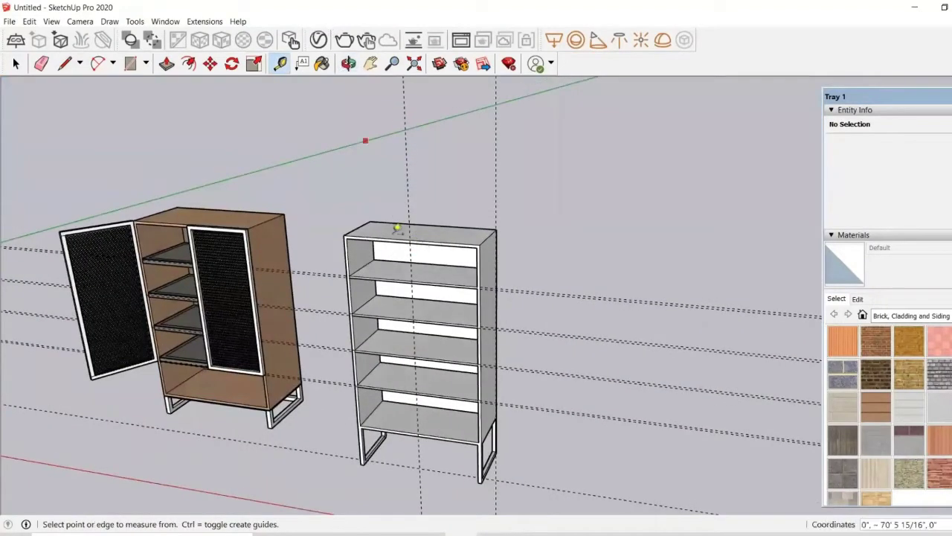
click(416, 290)
scroll(480, 297, up, 4)
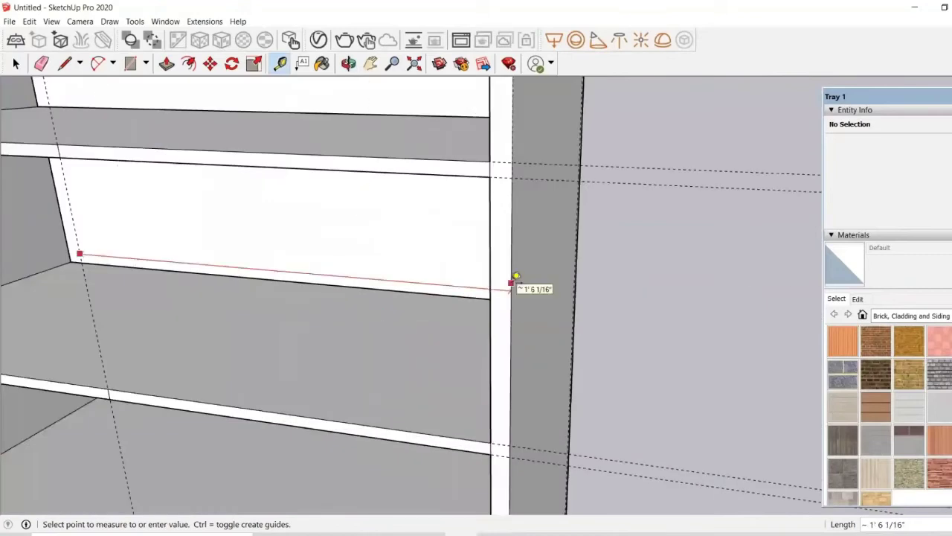
key(Escape)
scroll(439, 257, down, 5)
Measure the cabinet's full width along its top and the height from the top corner down to the lowest shelf
click(201, 139)
scroll(454, 147, up, 2)
scroll(457, 143, up, 2)
scroll(457, 144, down, 5)
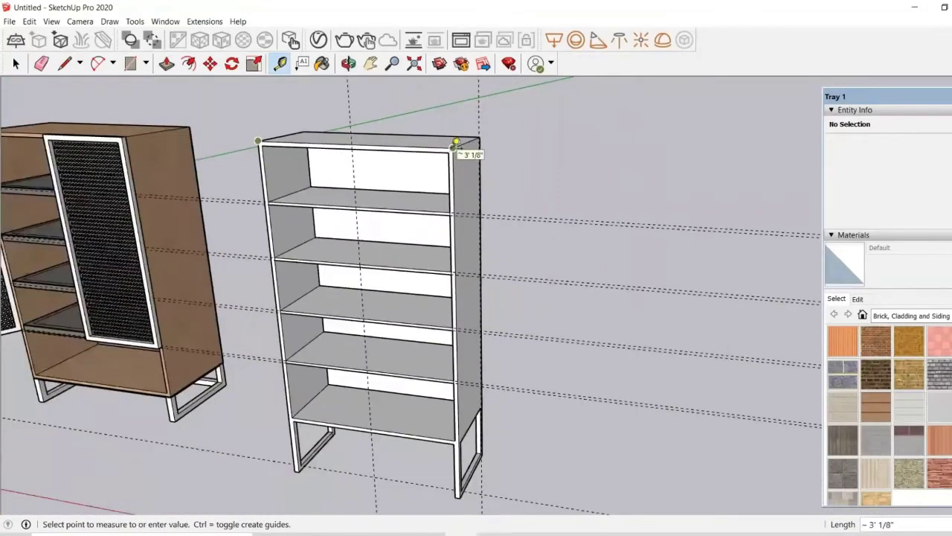
click(487, 147)
middle_drag(377, 209, 455, 147)
click(456, 145)
scroll(452, 328, up, 3)
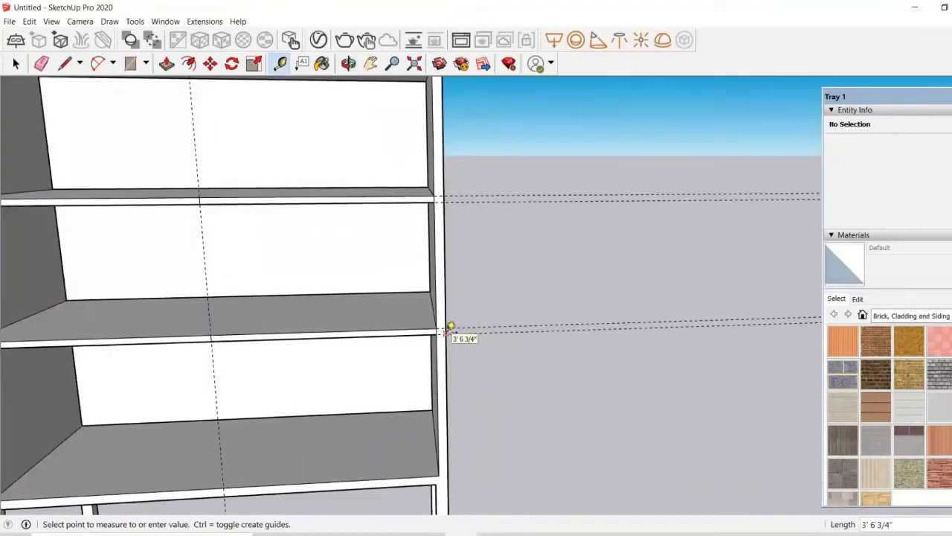
click(448, 332)
Erase the horizontal shelf guides and the vertical guide along the cabinet's side
scroll(450, 330, down, 5)
mouse_move(450, 330)
middle_down()
mouse_move(432, 285)
mouse_move(332, 216)
mouse_move(427, 383)
mouse_move(558, 279)
middle_up()
scroll(332, 215, down, 3)
key(e)
drag(556, 301, 547, 179)
mouse_move(543, 186)
mouse_down()
mouse_move(536, 249)
mouse_move(419, 389)
mouse_up()
Draw a 1'6" by 3'7" rectangle on the ground beside the cabinet for the door panel
shift+middle_drag(459, 273, 213, 360)
click(131, 63)
click(302, 362)
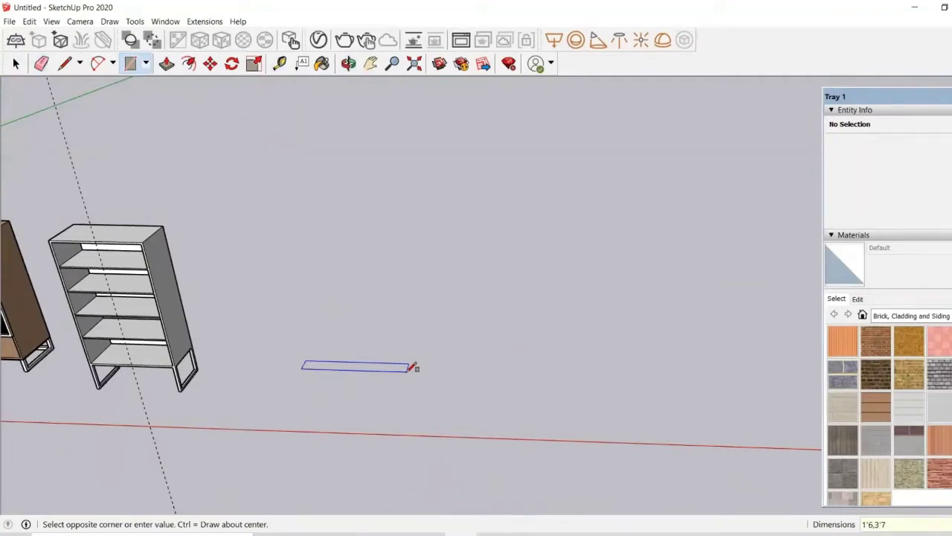
click(410, 367)
Extrude the door rectangle 1/2" thick
key(space)
click(315, 378)
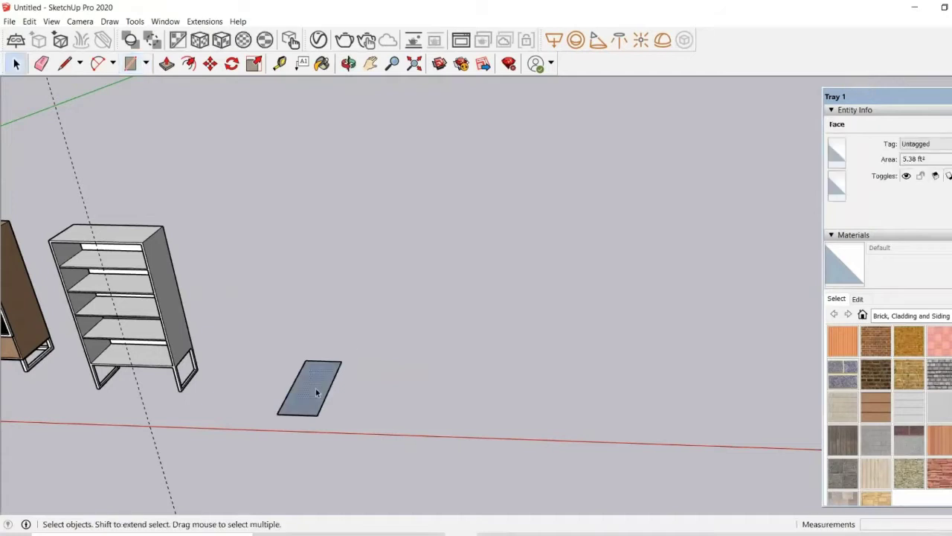
scroll(319, 402, up, 3)
right_click(322, 346)
click(308, 372)
key(p)
click(308, 372)
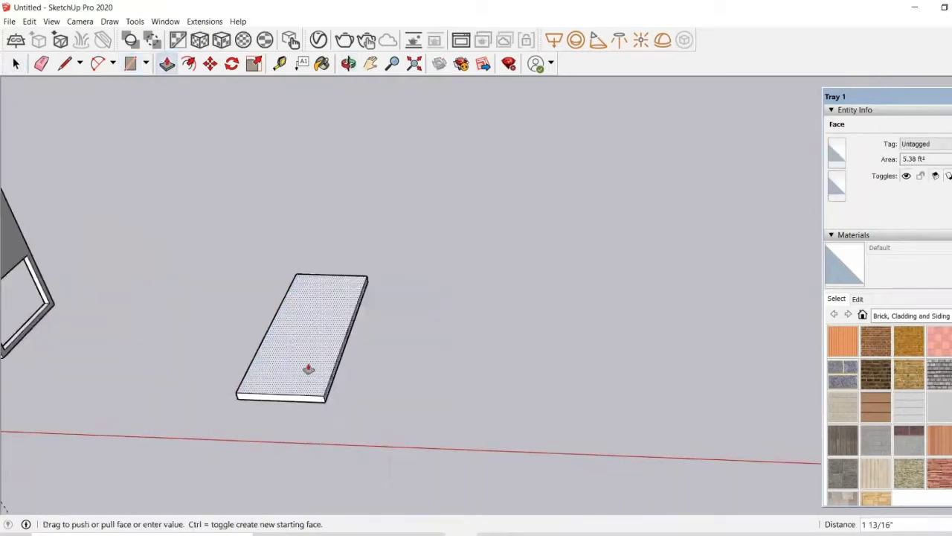
text(1/2)
key(Return)
Draw a line across the middle of the door panel's upper face, splitting it into two halves
middle_drag(296, 250, 315, 280)
scroll(315, 279, up, 2)
click(65, 63)
click(365, 335)
middle_drag(342, 329, 223, 339)
click(253, 324)
scroll(350, 309, up, 3)
click(358, 313)
scroll(289, 308, down, 3)
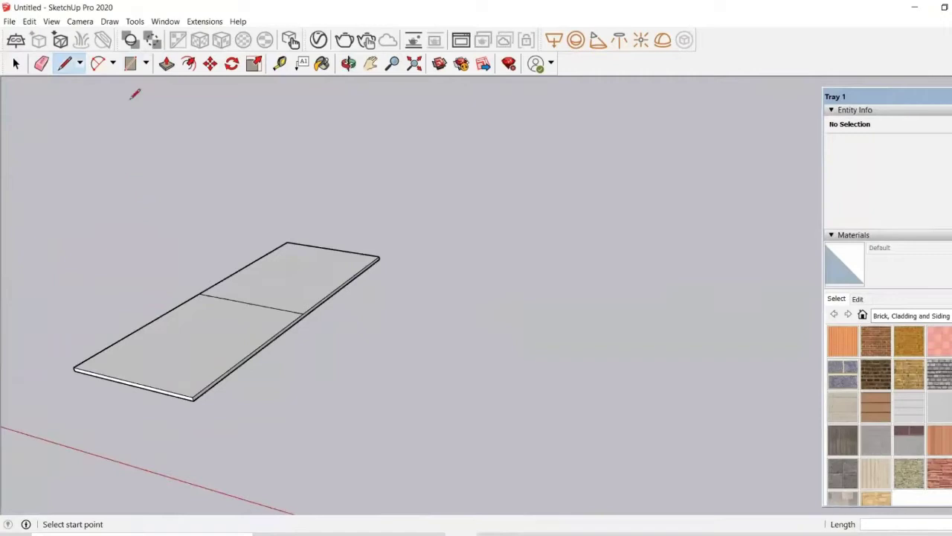
Offset each half's outline inward twice to create a narrow border and a small central rectangle
click(209, 64)
click(173, 341)
key(Escape)
key(f)
click(176, 338)
click(149, 335)
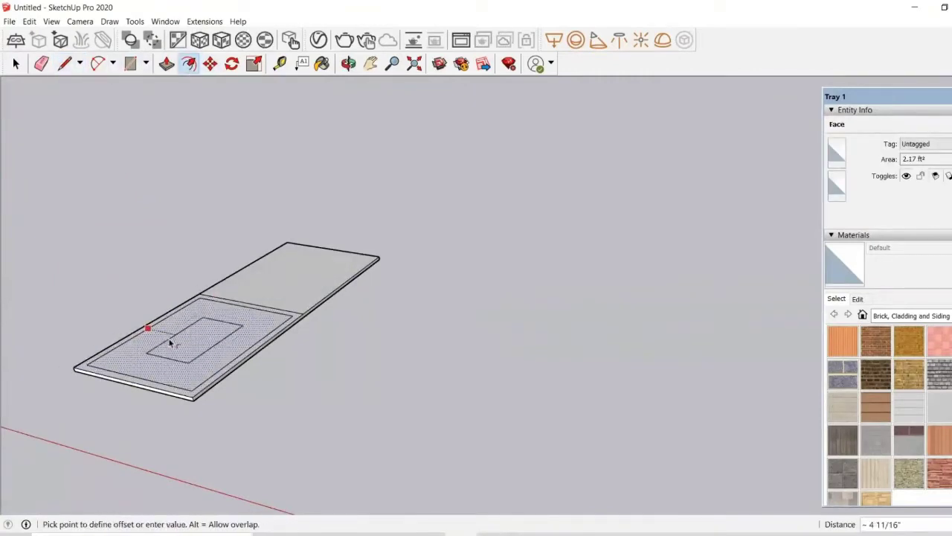
key(Return)
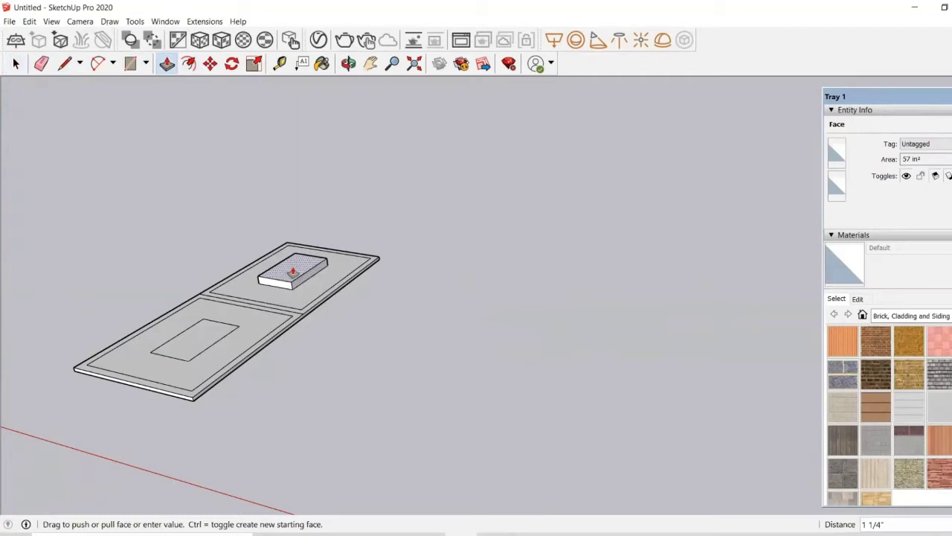
Try pulling up the central rectangle of the far door half with sloping sides
key(alt)
key(space)
key(p)
click(300, 279)
key(alt)
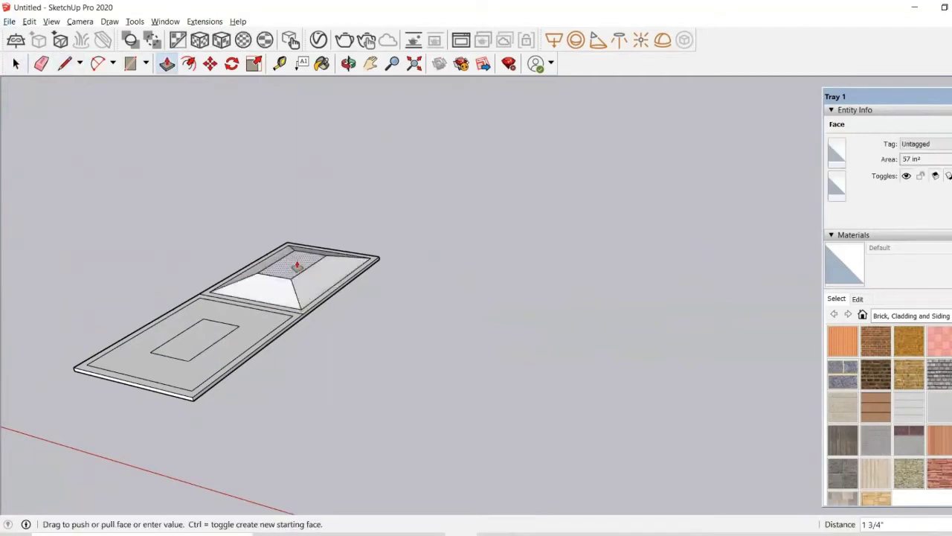
drag(296, 266, 296, 266)
middle_drag(243, 323, 357, 249)
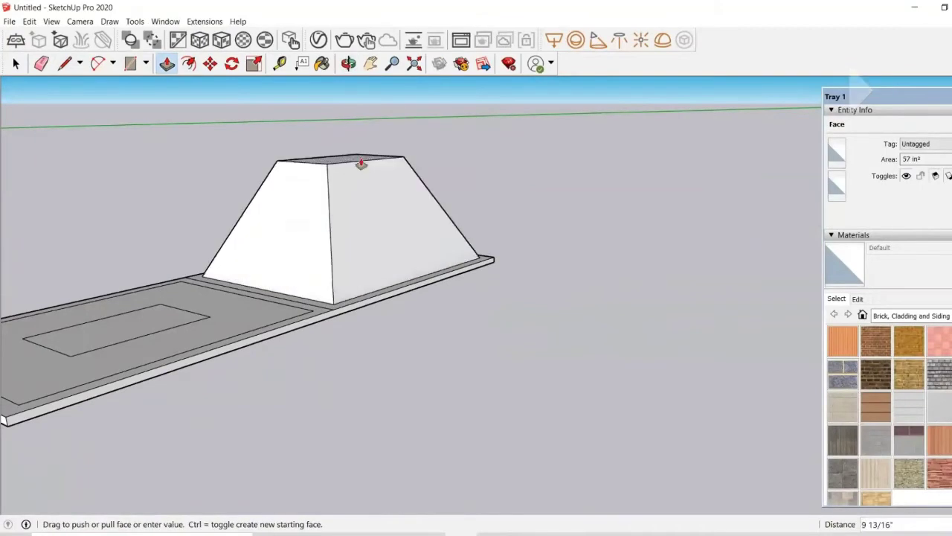
key(Escape)
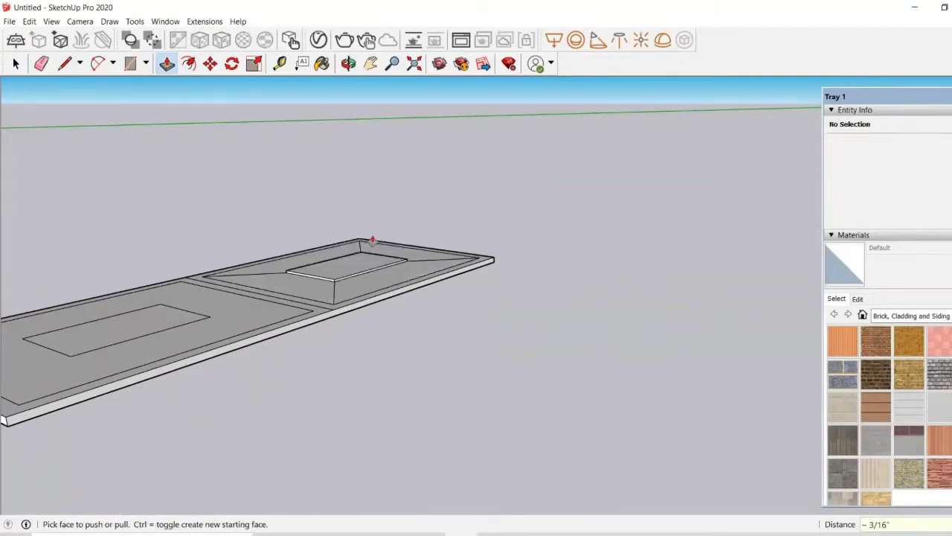
Push/Pull the far half's central rectangle about 3/16", using a short reference line drawn at the border corner
scroll(496, 268, up, 3)
mouse_move(496, 268)
middle_down()
mouse_move(484, 227)
mouse_move(492, 272)
middle_up()
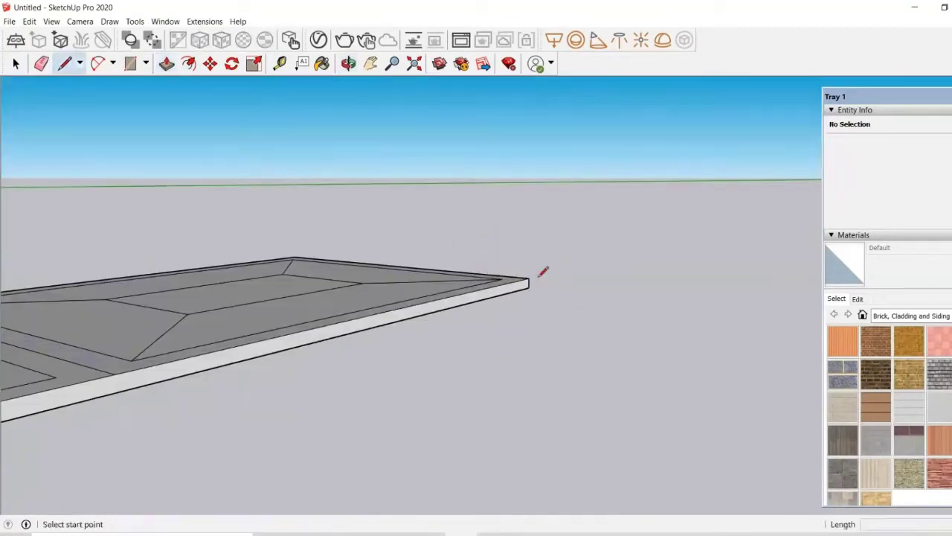
key(Return)
scroll(502, 275, up, 3)
scroll(535, 262, down, 2)
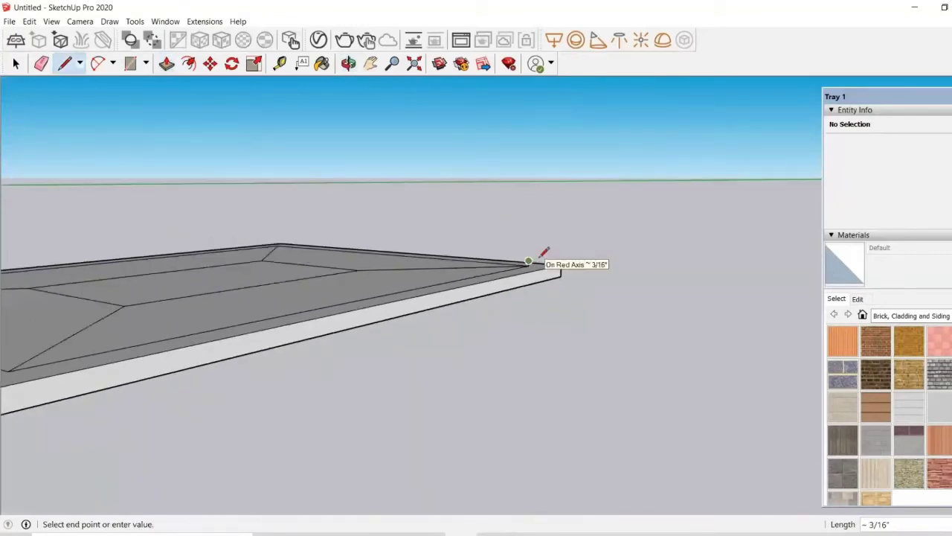
key(space)
click(250, 278)
key(l)
key(p)
click(257, 269)
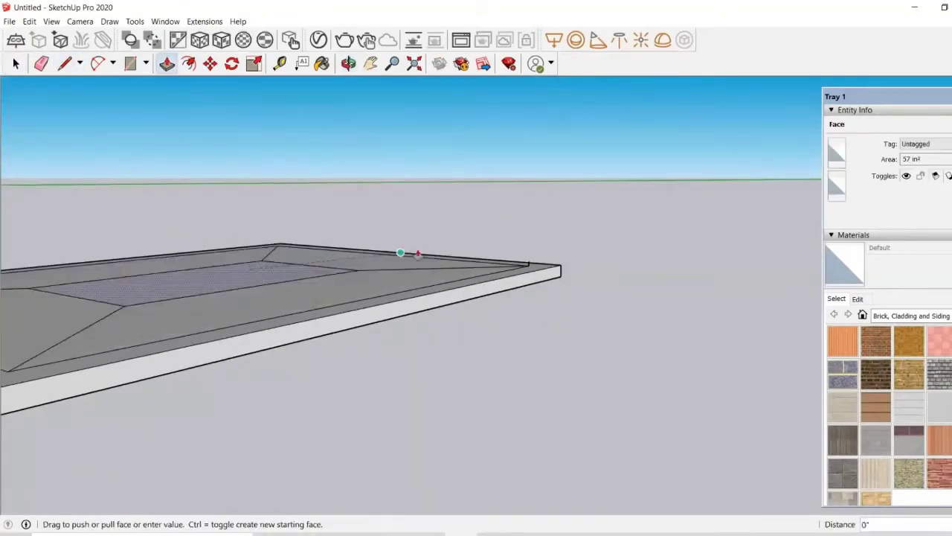
click(530, 265)
Draw diagonal lines joining the near half's central rectangle corners to the inner border corners
mouse_move(257, 298)
middle_down()
mouse_move(260, 263)
mouse_move(257, 287)
middle_up()
scroll(253, 286, down, 3)
shift+middle_drag(97, 305, 241, 434)
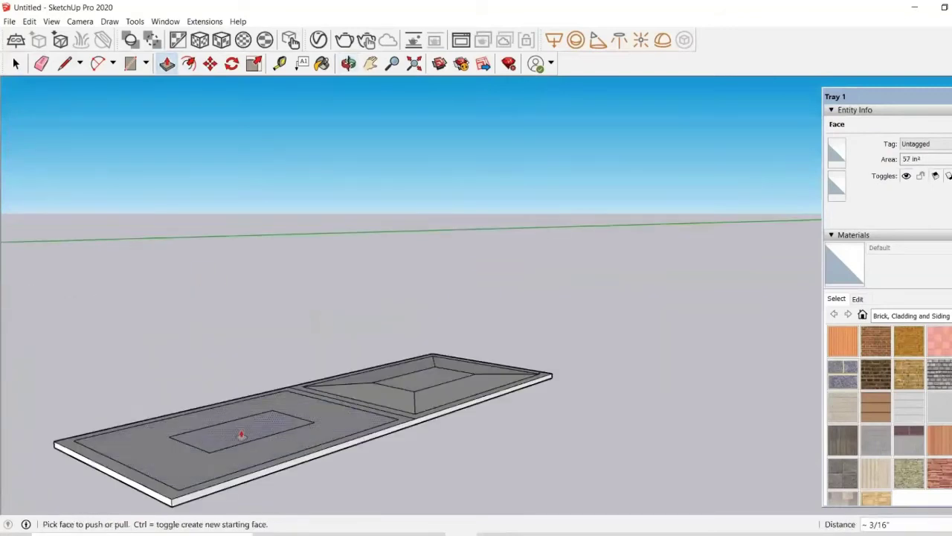
middle_drag(266, 403, 387, 433)
scroll(387, 433, up, 5)
key(e)
scroll(472, 362, down, 5)
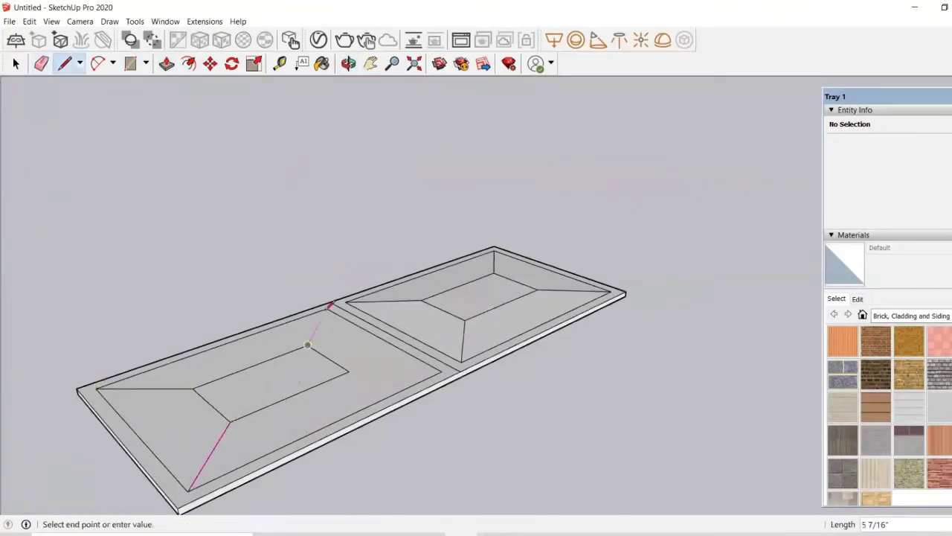
Push/Pull the near half's central rectangle to the same level as the far half's center
key(space)
click(283, 379)
key(p)
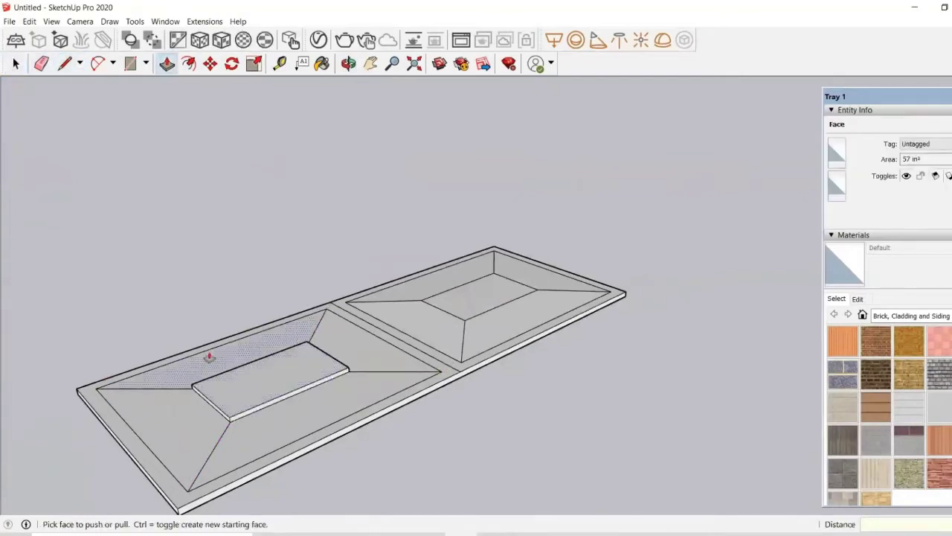
click(262, 385)
click(461, 306)
Make the whole door panel a group
scroll(416, 320, down, 2)
middle_drag(327, 313, 383, 353)
scroll(309, 340, down, 3)
key(space)
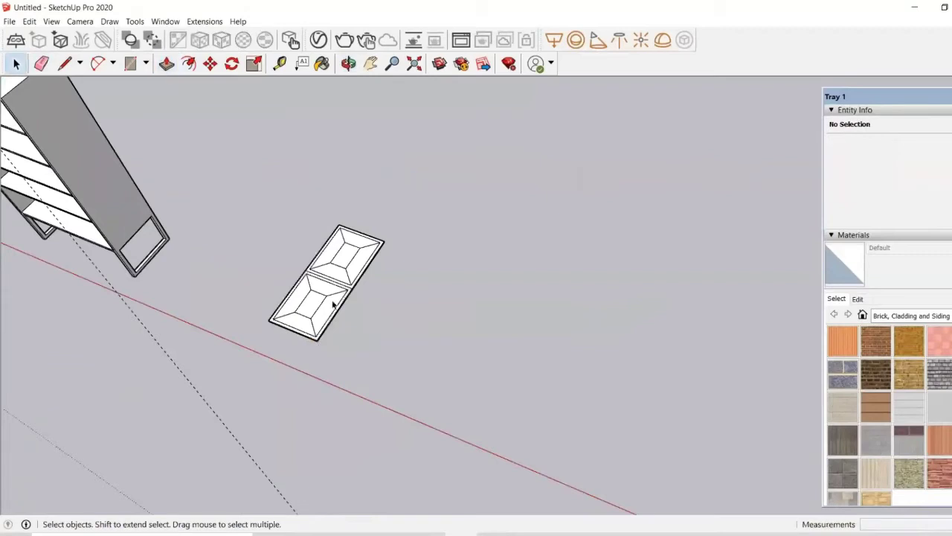
right_click(331, 301)
click(304, 382)
click(250, 379)
Apply the Wood Floor material from the Wood collection to the door group
middle_drag(106, 322, 246, 204)
drag(436, 276, 541, 402)
click(913, 316)
click(892, 484)
click(938, 349)
click(482, 344)
key(space)
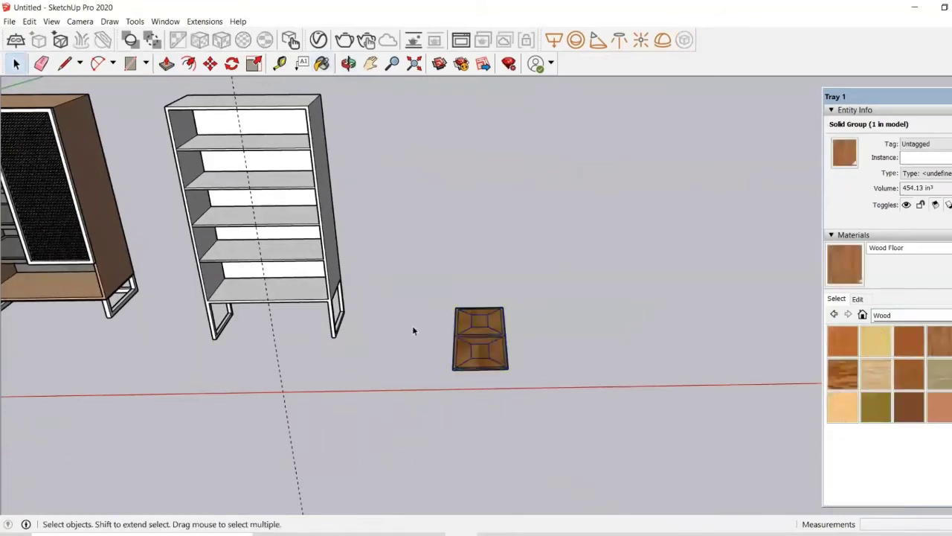
Select the entire cabinet and paint it with the Wood Floor material
click(413, 328)
middle_drag(413, 328, 379, 234)
scroll(376, 234, up, 6)
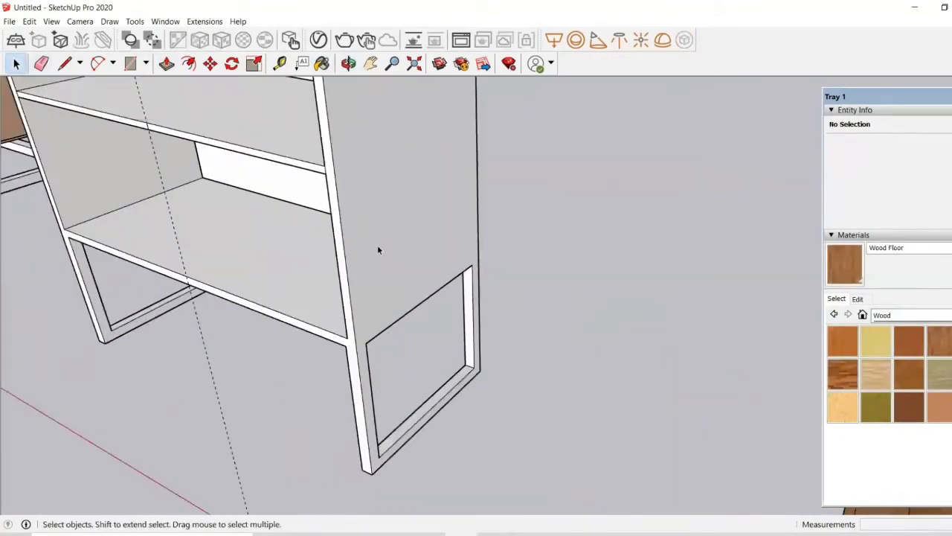
scroll(380, 245, down, 6)
triple_click(380, 242)
key(b)
click(383, 249)
key(space)
click(456, 280)
Draw a line across the top of the front leg to separate it from the cabinet's side panel
scroll(382, 279, up, 4)
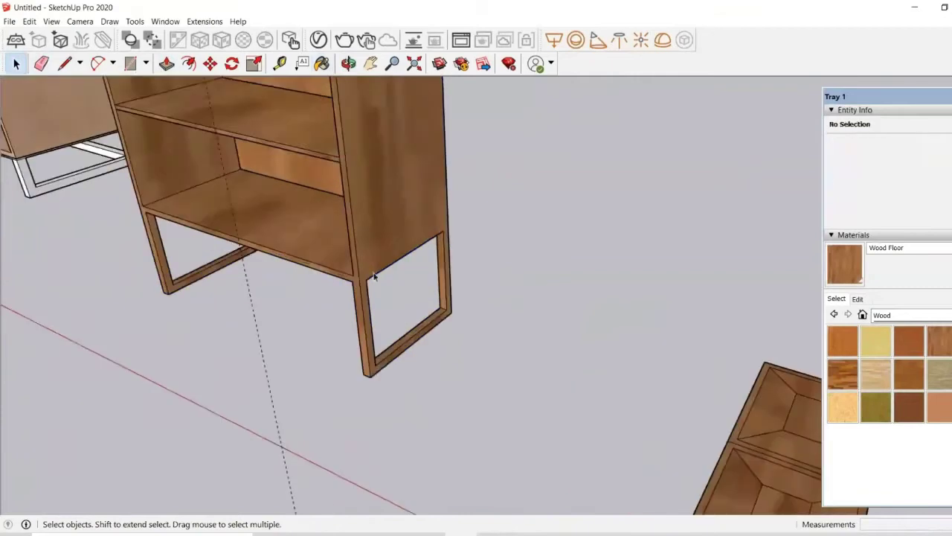
key(l)
scroll(384, 282, up, 6)
click(340, 258)
click(568, 149)
scroll(399, 238, down, 6)
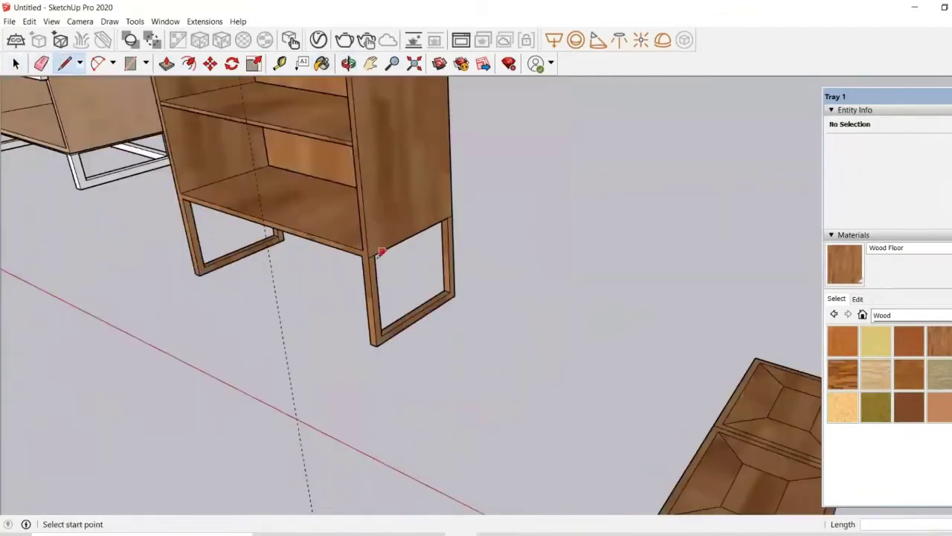
Draw a line across the top of the other front leg to separate it from the cabinet side's front edge
scroll(431, 271, up, 4)
middle_drag(242, 291, 596, 277)
scroll(432, 271, down, 2)
scroll(336, 267, up, 4)
scroll(336, 268, up, 3)
click(186, 234)
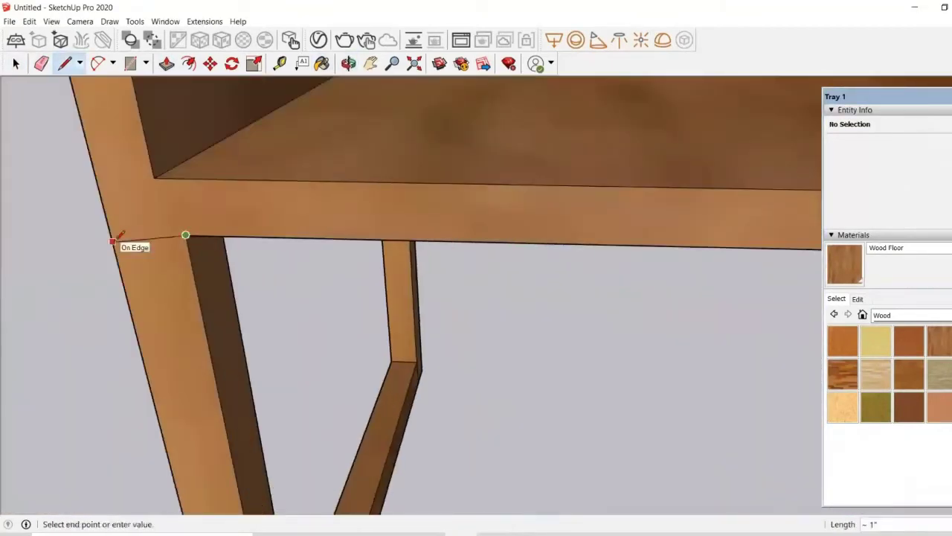
click(113, 232)
Draw dividing lines across the tops of the remaining leg faces to separate them from the cabinet body
middle_drag(119, 298, 268, 350)
middle_drag(402, 383, 248, 281)
scroll(248, 282, down, 1)
mouse_move(683, 141)
middle_down()
mouse_move(456, 287)
mouse_move(632, 290)
middle_up()
click(438, 305)
click(487, 306)
scroll(461, 298, down, 4)
middle_drag(294, 245, 401, 253)
click(395, 270)
click(377, 269)
Select both leg frames and paint them with the Aluminum material from the Metal collection
middle_drag(312, 290, 712, 325)
scroll(534, 302, down, 3)
drag(422, 352, 420, 353)
click(920, 315)
click(921, 395)
click(844, 342)
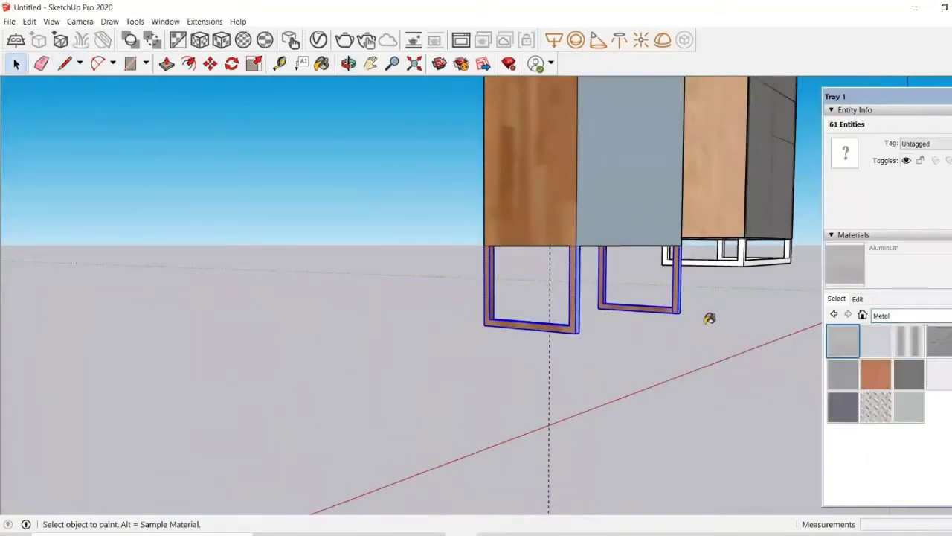
click(575, 325)
Sample the Wood Floor material from the cabinet side and paint the cabinet's outer back face with it
key(space)
click(392, 364)
mouse_move(392, 364)
middle_down()
mouse_move(404, 345)
mouse_move(400, 320)
middle_up()
key(b)
alt+click(448, 231)
click(488, 237)
scroll(450, 252, down, 5)
Set the Wood Floor material's texture size to 1' by 1'
click(864, 299)
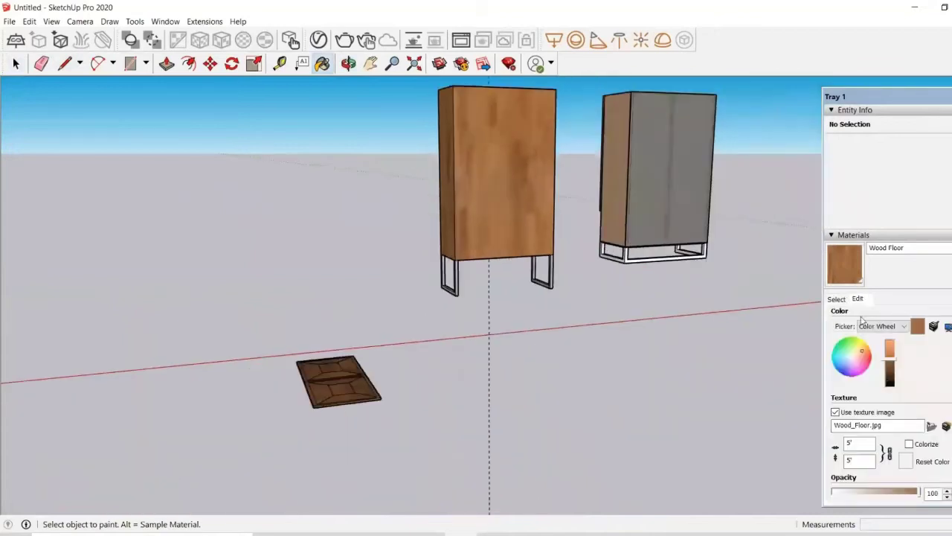
text(1')
middle_drag(325, 172, 595, 215)
scroll(452, 191, up, 5)
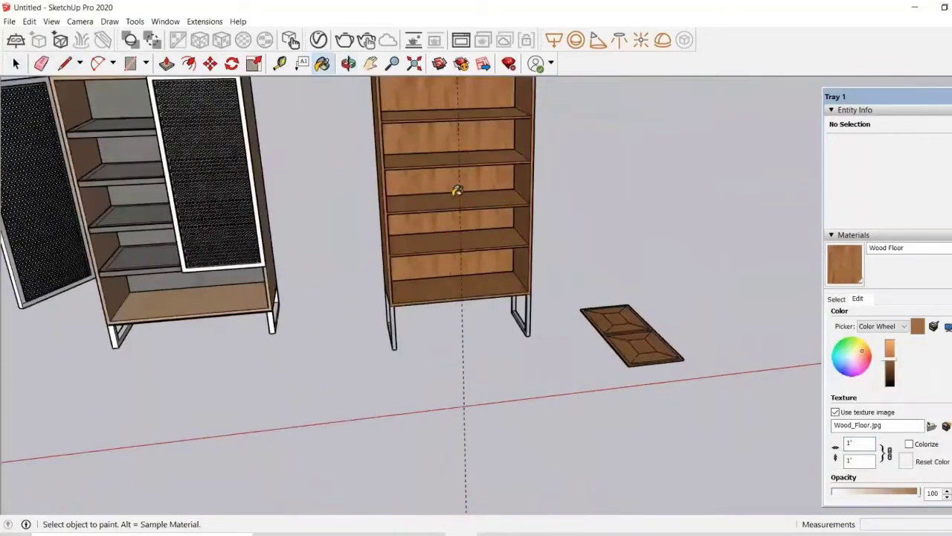
mouse_move(406, 294)
middle_down()
mouse_move(347, 235)
mouse_move(362, 315)
middle_up()
scroll(361, 315, down, 4)
scroll(321, 200, up, 5)
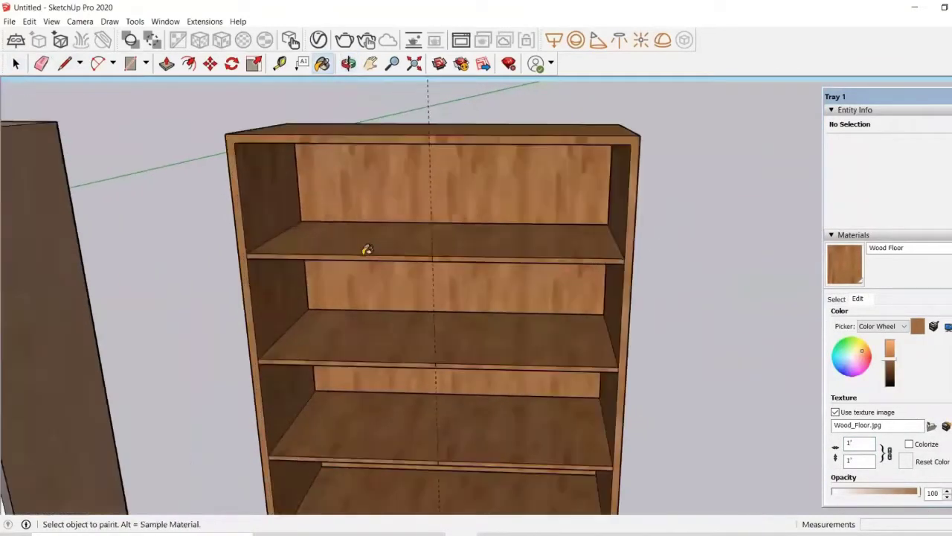
key(space)
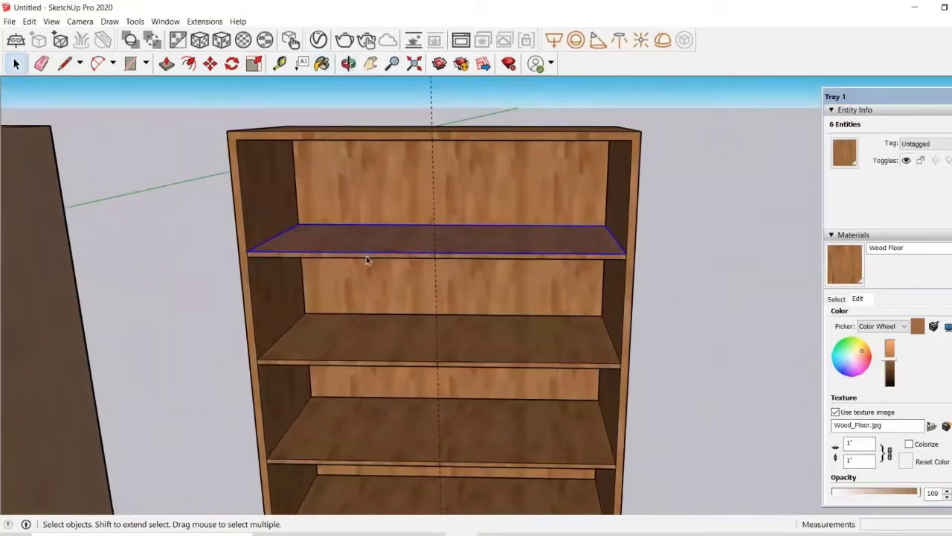
scroll(366, 259, down, 3)
middle_drag(366, 259, 372, 247)
scroll(384, 273, down, 4)
click(506, 282)
middle_drag(506, 286, 497, 271)
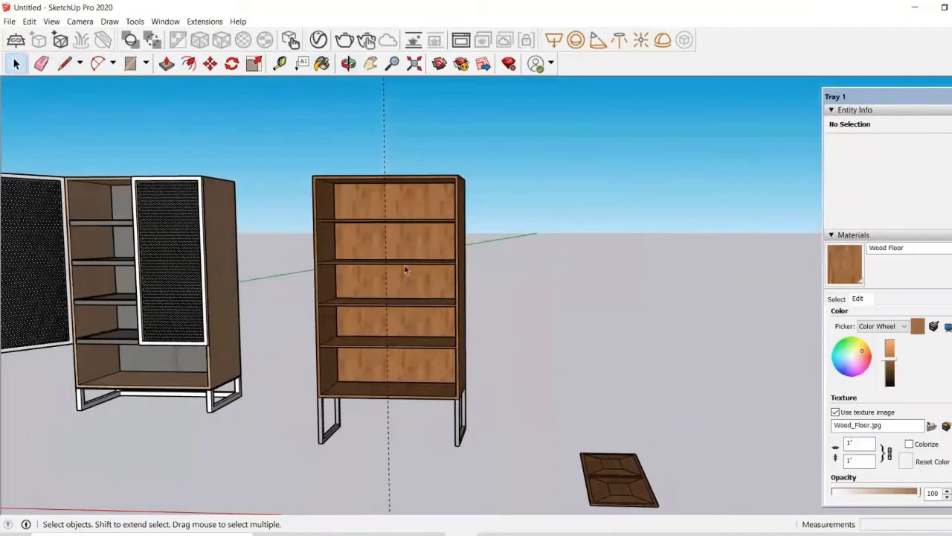
Rotate the raised-panel door group from lying flat to standing upright
scroll(413, 268, down, 3)
middle_drag(413, 268, 526, 387)
click(593, 437)
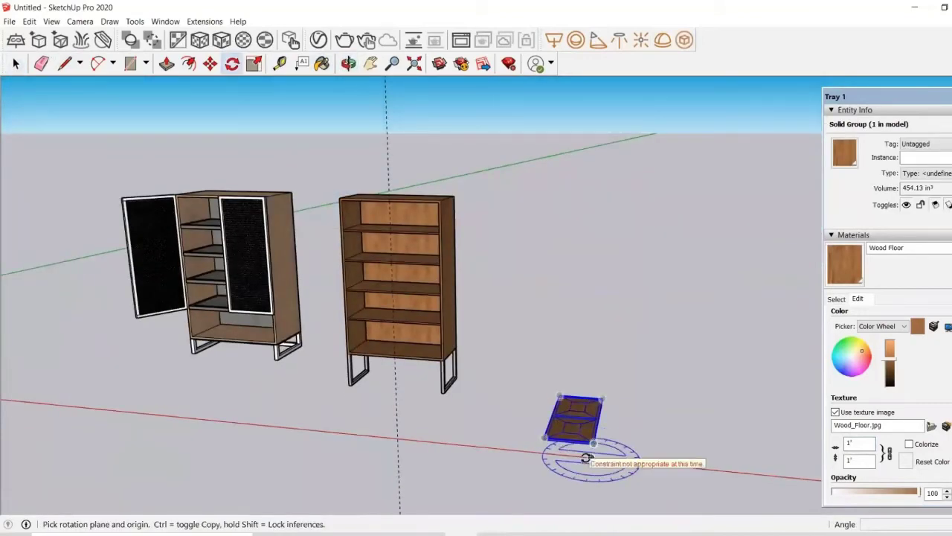
middle_drag(591, 457, 650, 458)
click(455, 457)
click(491, 456)
click(453, 441)
Copy the upright door by its upper corner onto the right half of the cabinet's front, aligned with the cabinet's top corner
key(m)
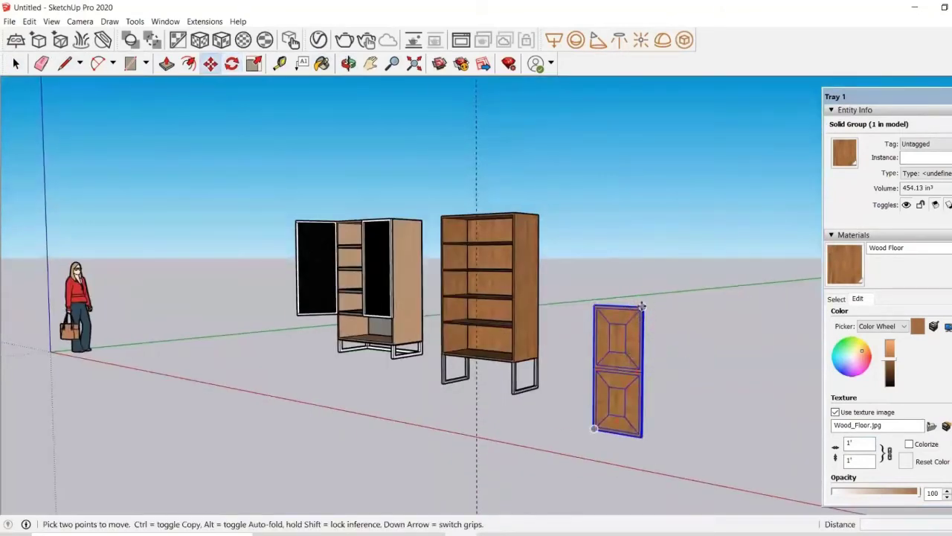
scroll(646, 308, up, 8)
click(626, 304)
scroll(330, 268, down, 5)
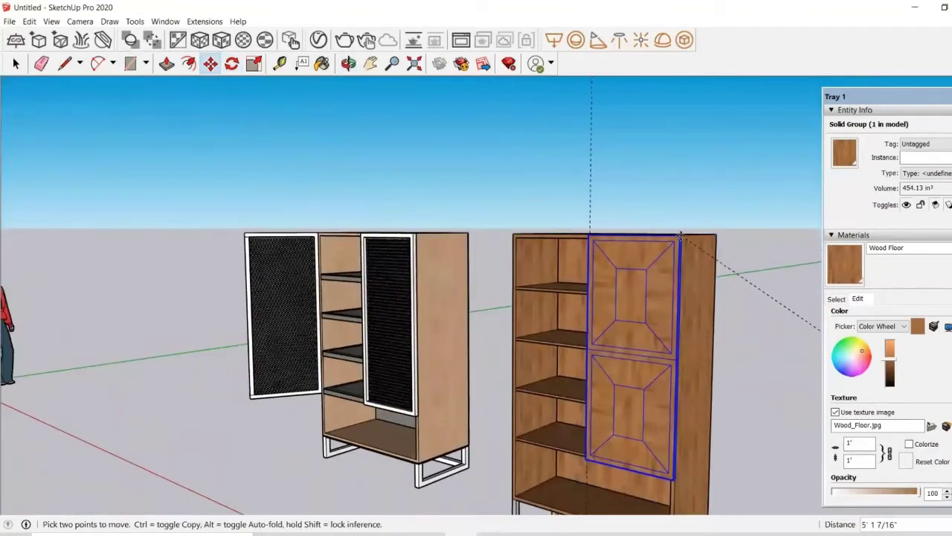
scroll(681, 235, up, 3)
middle_drag(680, 236, 657, 268)
click(667, 268)
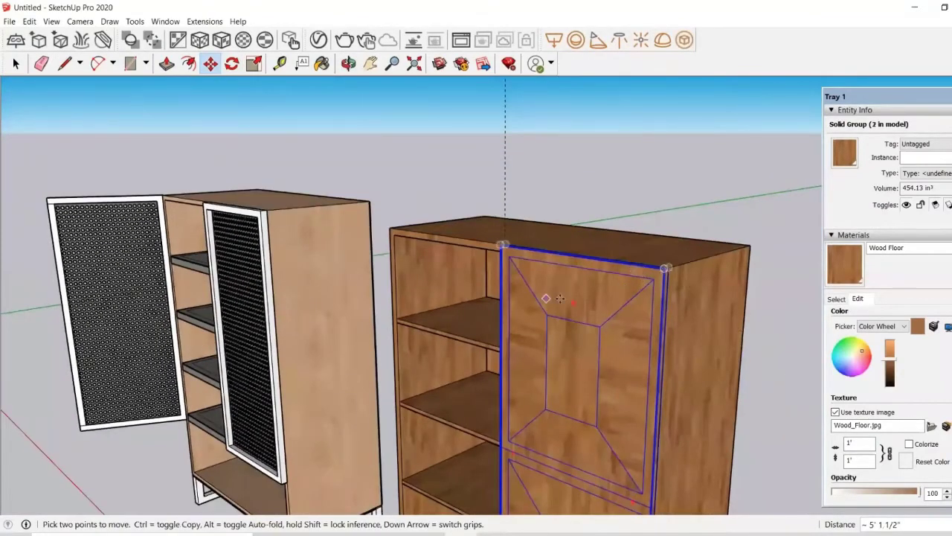
Copy the fitted door onto the left half of the cabinet's front, beside the first door
scroll(474, 322, up, 3)
middle_drag(502, 262, 511, 294)
scroll(469, 309, down, 3)
click(314, 246)
middle_drag(446, 298, 561, 197)
scroll(530, 281, down, 2)
middle_drag(531, 280, 548, 359)
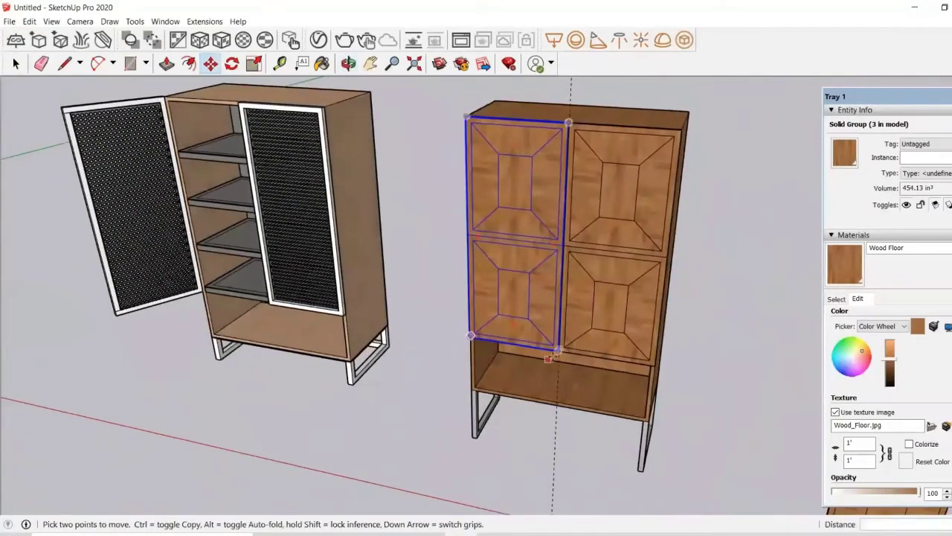
Rotate the left door open about its outer bottom corner, out from the cabinet's front
key(q)
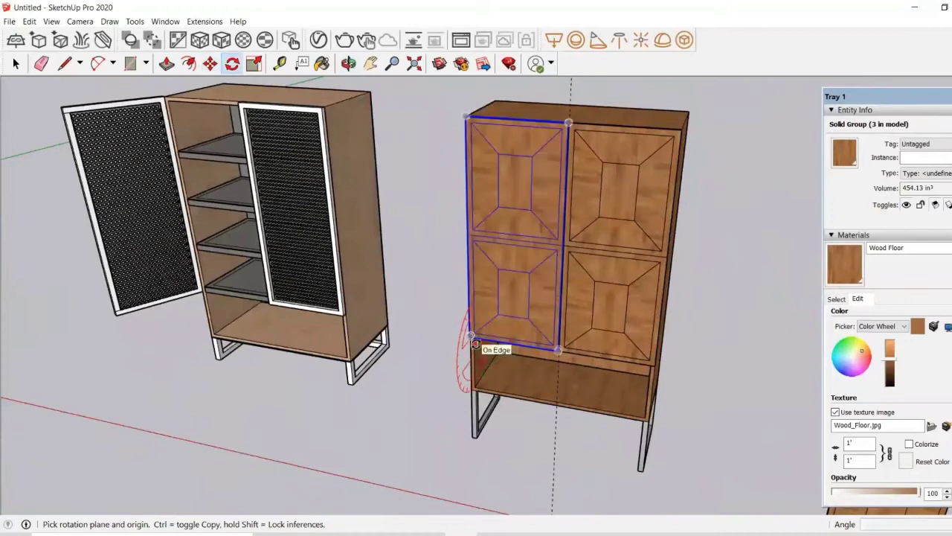
click(553, 406)
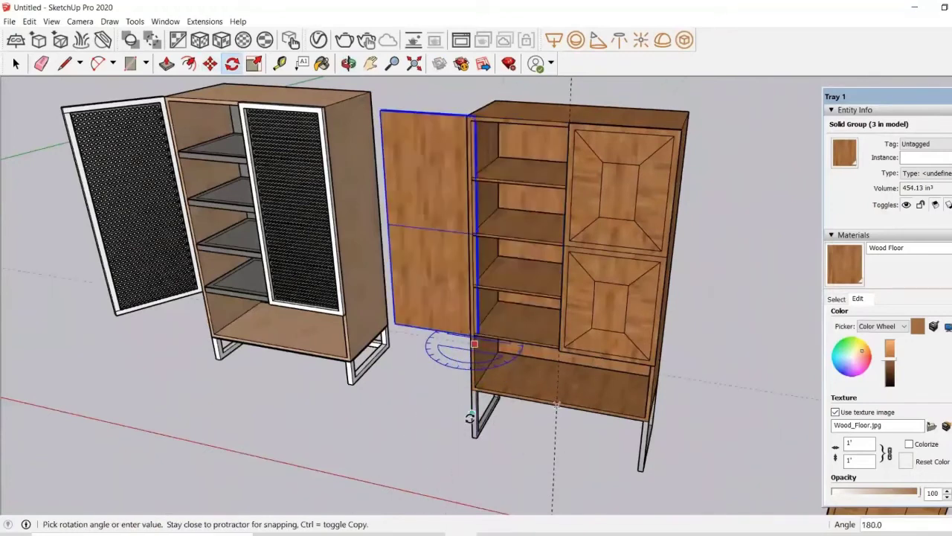
key(space)
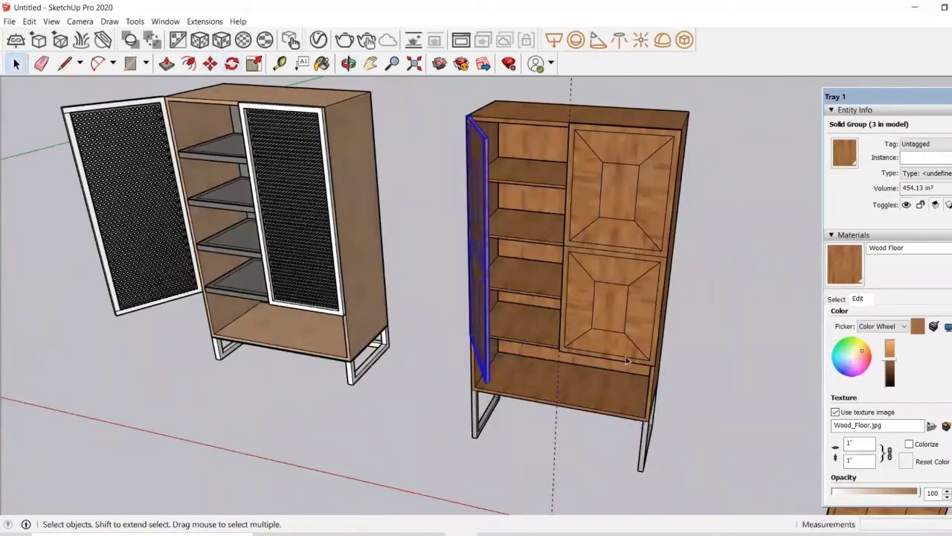
Rotate the right door open about its outer bottom corner and clear the selection
click(560, 350)
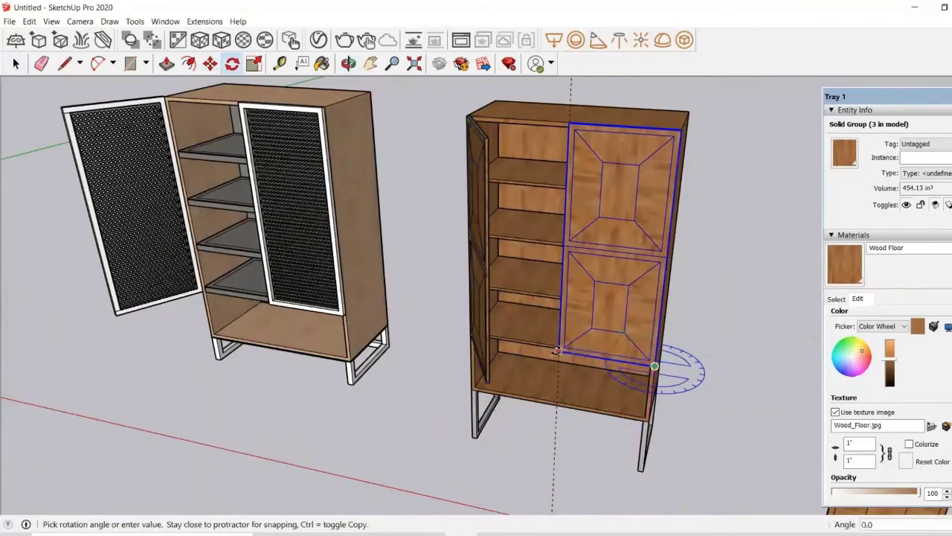
click(556, 424)
key(space)
click(553, 425)
Paint the cabinet's inner back panel with Wood Floor Light from the Wood collection
middle_drag(559, 439, 622, 406)
click(543, 202)
click(835, 299)
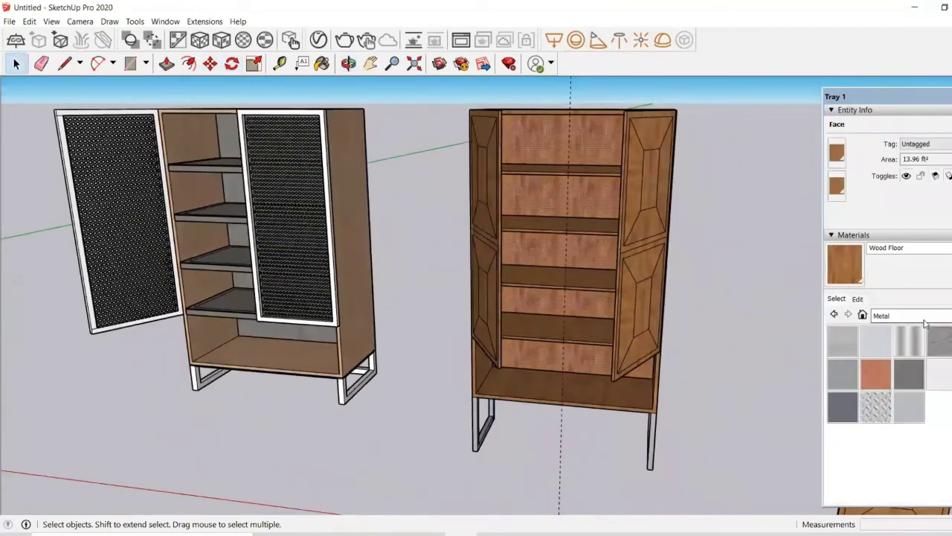
click(915, 316)
click(910, 483)
click(843, 405)
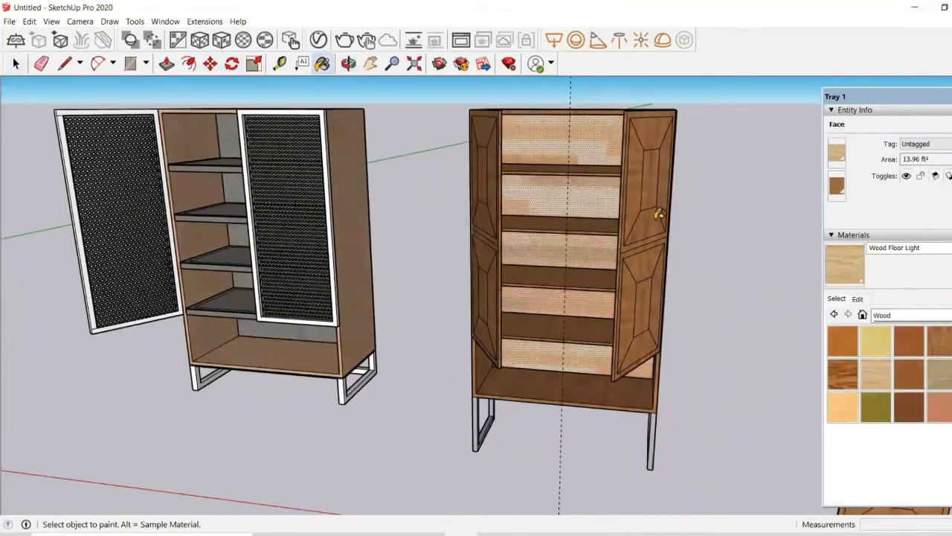
Paint the cabinet's inner back panel with Color F01 from the Colors collection
click(915, 316)
click(906, 359)
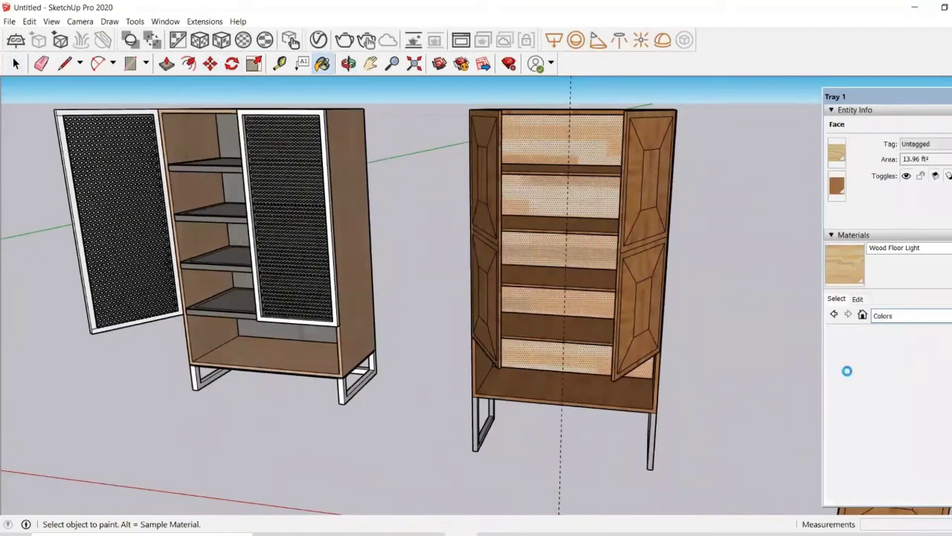
click(843, 473)
click(589, 202)
middle_drag(562, 212, 506, 218)
scroll(883, 386, down, 2)
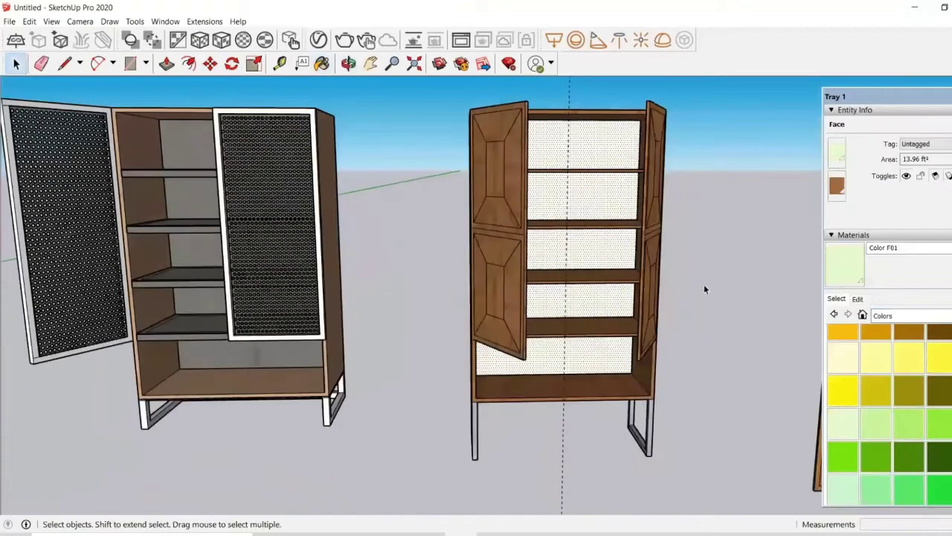
Repaint the cabinet's inner back panel with Color E02
key(b)
click(593, 145)
key(space)
click(878, 363)
click(604, 254)
middle_drag(632, 300, 604, 297)
Paint the top faces of the cabinet's shelves with Color E02
scroll(556, 394, down, 3)
mouse_move(547, 257)
middle_down()
mouse_move(476, 313)
mouse_move(606, 310)
mouse_move(533, 279)
mouse_move(463, 289)
mouse_move(383, 368)
middle_up()
scroll(886, 400, down, 2)
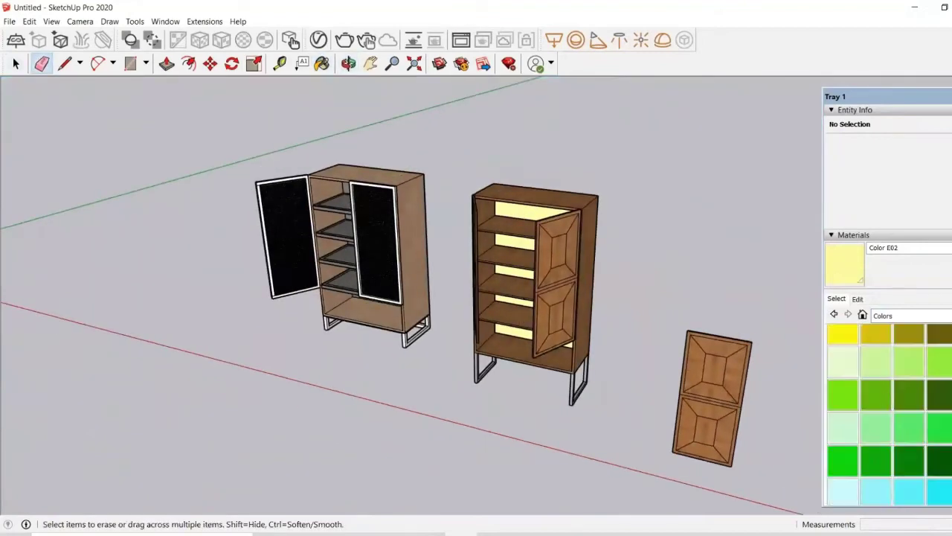
click(510, 222)
mouse_move(512, 225)
middle_down()
mouse_move(564, 299)
mouse_move(513, 268)
middle_up()
scroll(513, 268, up, 4)
scroll(505, 180, up, 2)
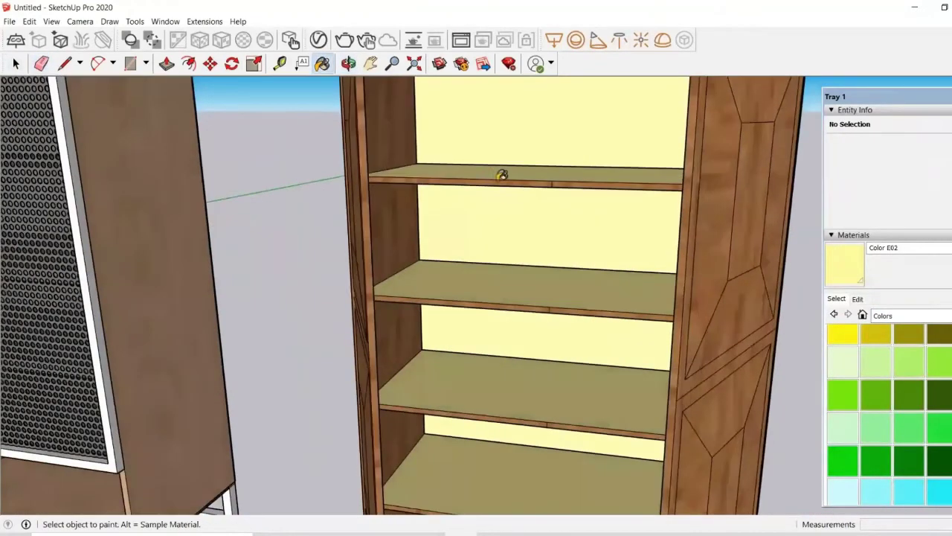
Erase the short dividing lines on the shelves' front edges and paint those edges with Color E02
key(e)
scroll(546, 442, up, 4)
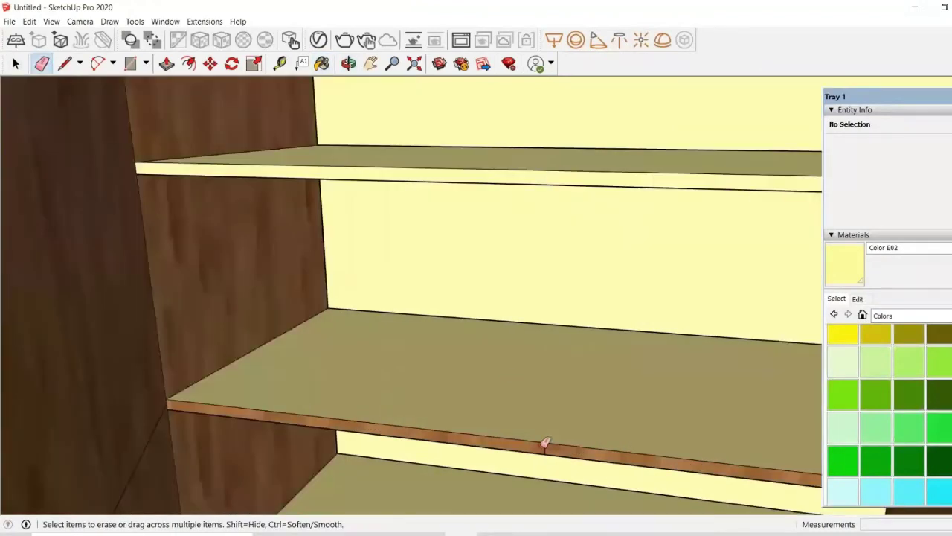
scroll(487, 445, down, 5)
scroll(488, 445, up, 5)
scroll(544, 295, down, 8)
scroll(480, 137, up, 2)
key(b)
scroll(480, 137, up, 3)
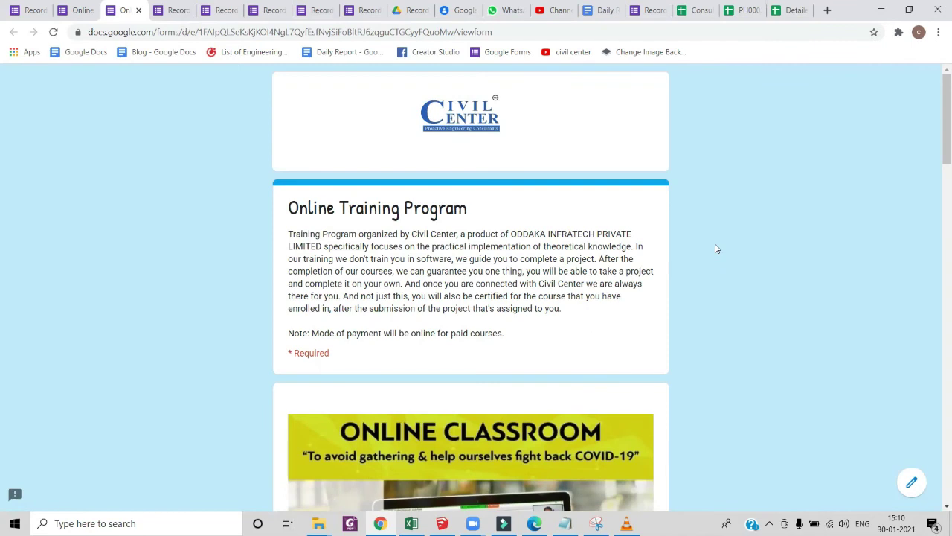
Read through the Online Training Program form, from the class overview to the training options and contact fields
scroll(716, 249, down, 3)
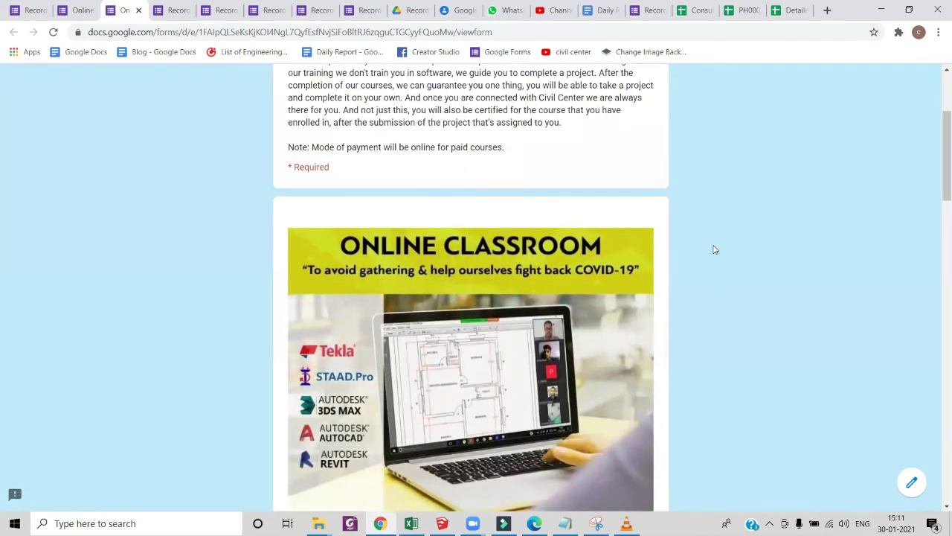
scroll(715, 250, down, 3)
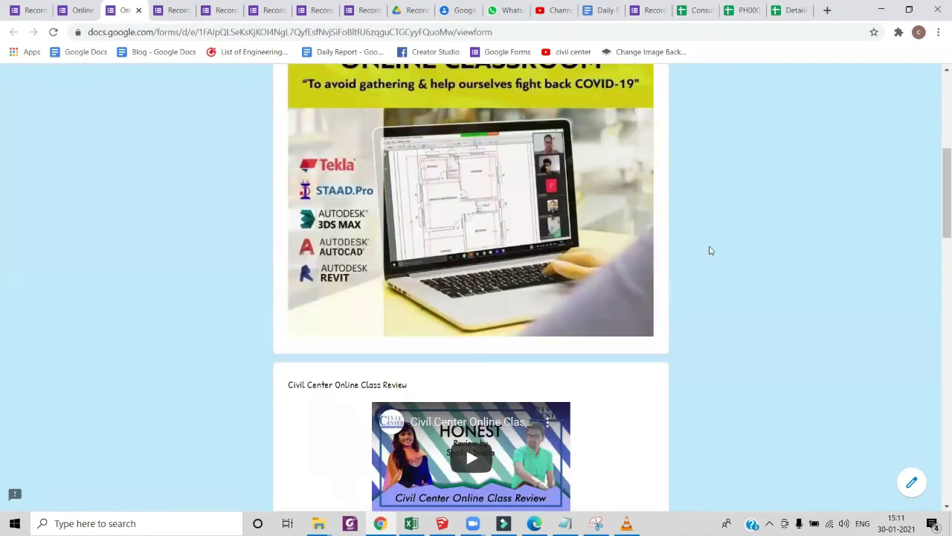
scroll(710, 251, down, 3)
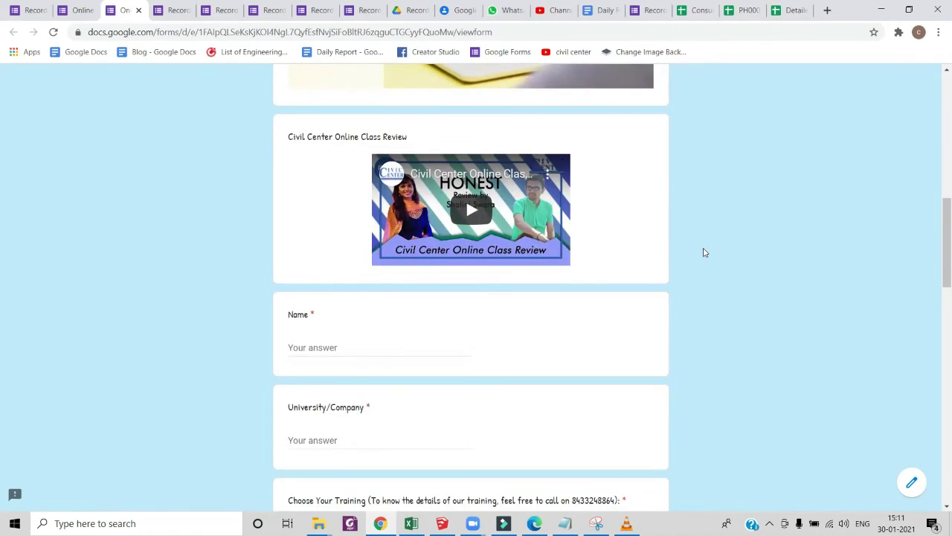
scroll(700, 254, down, 1)
scroll(698, 254, down, 3)
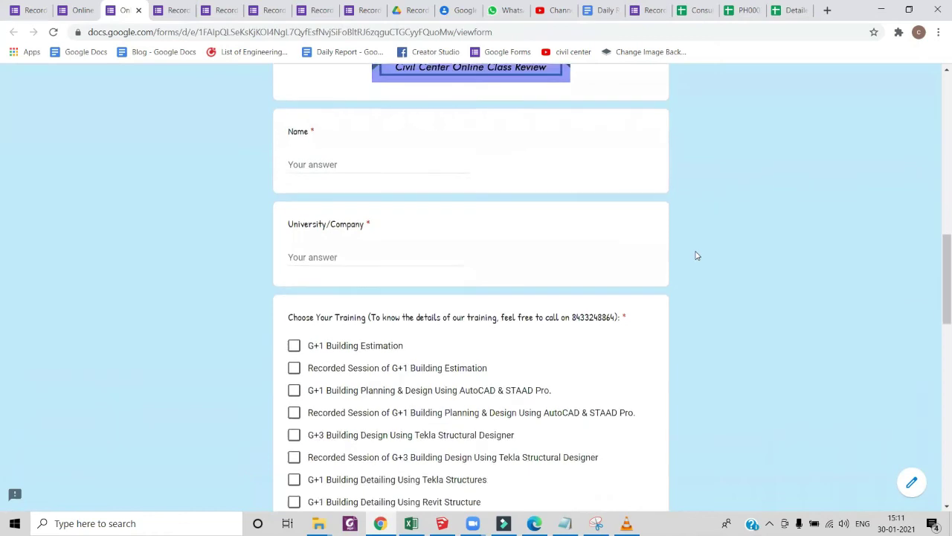
scroll(697, 255, down, 3)
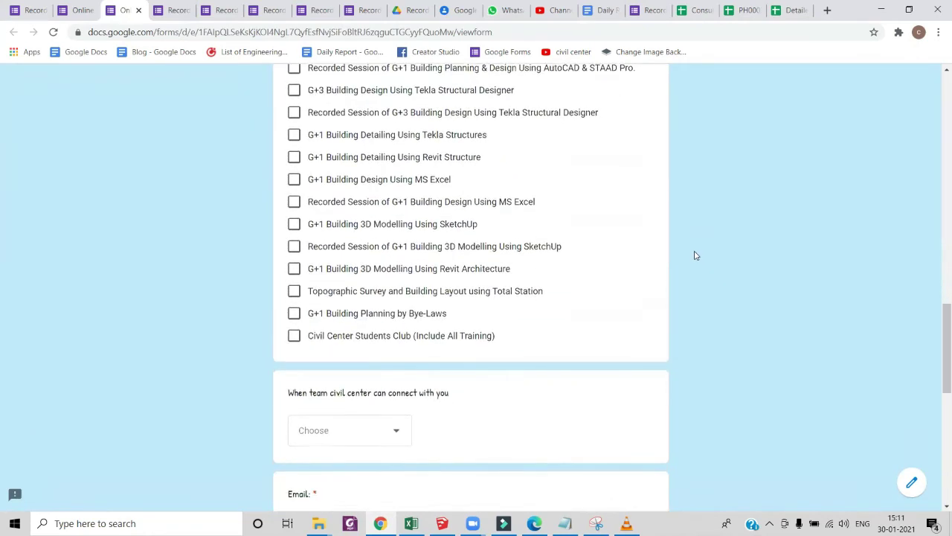
scroll(697, 255, down, 2)
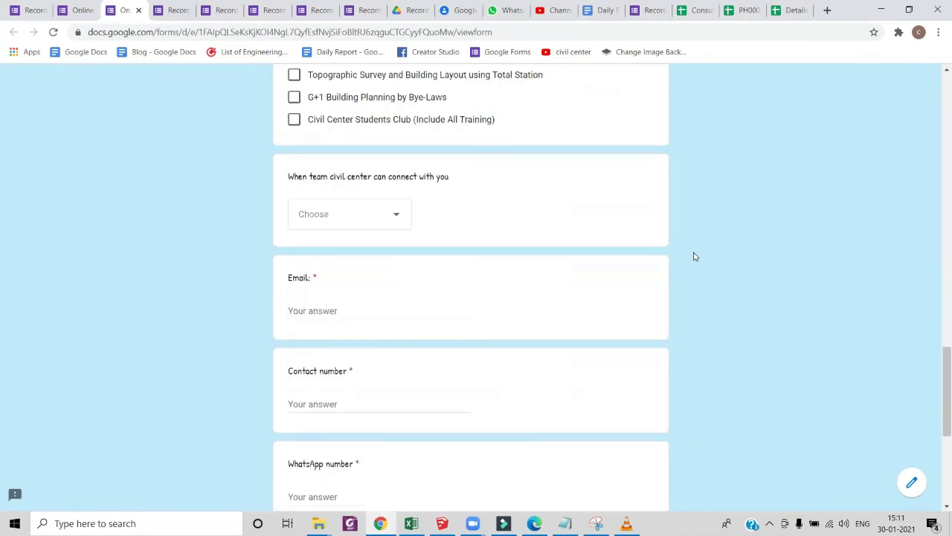